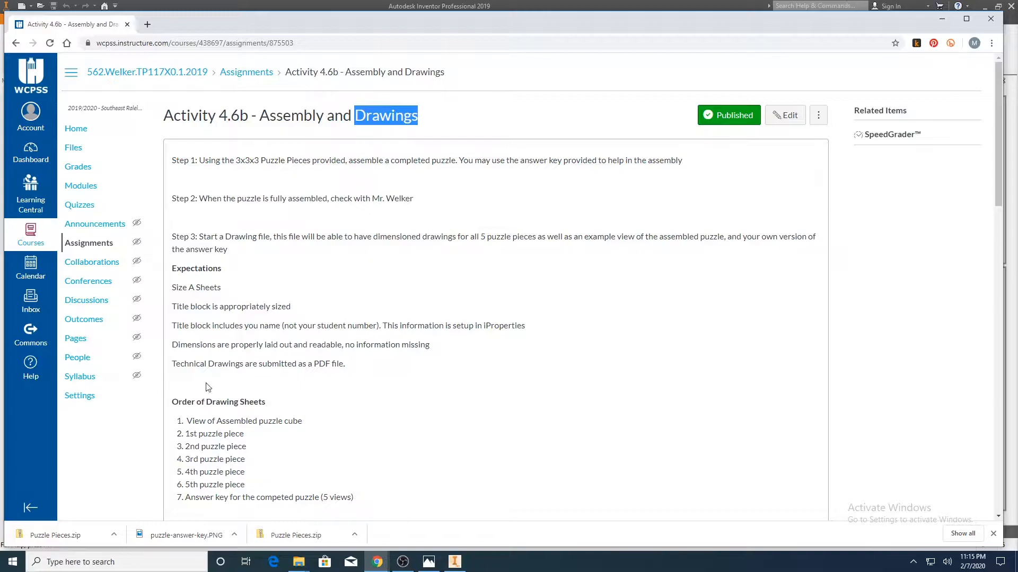
# Review the assignment's required order of drawing sheets and the puzzle answer key image
pyautogui.moveTo(171, 403); pyautogui.dragTo(367, 498)
pyautogui.scroll(-1, 334, 481)
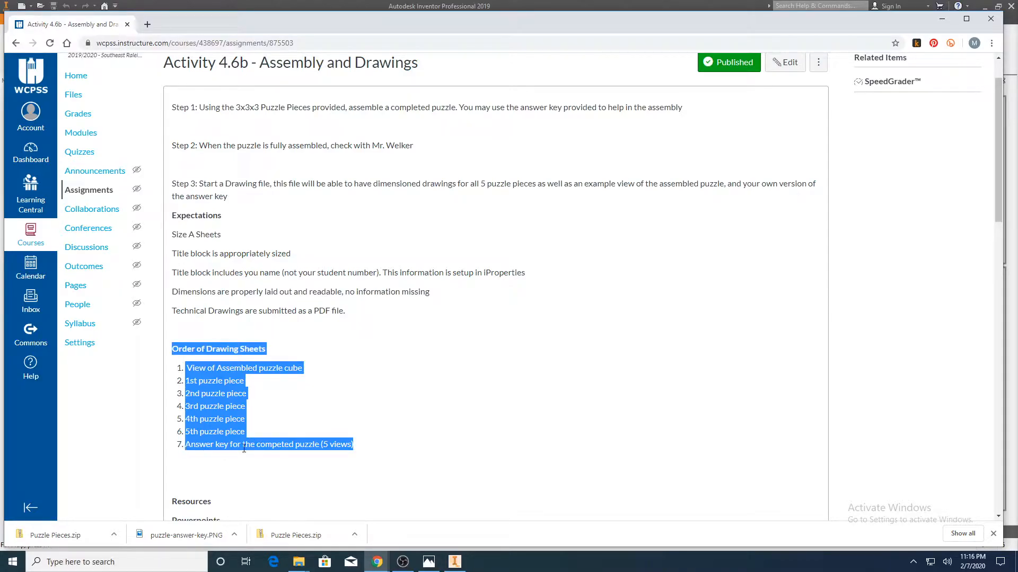
pyautogui.click(429, 562)
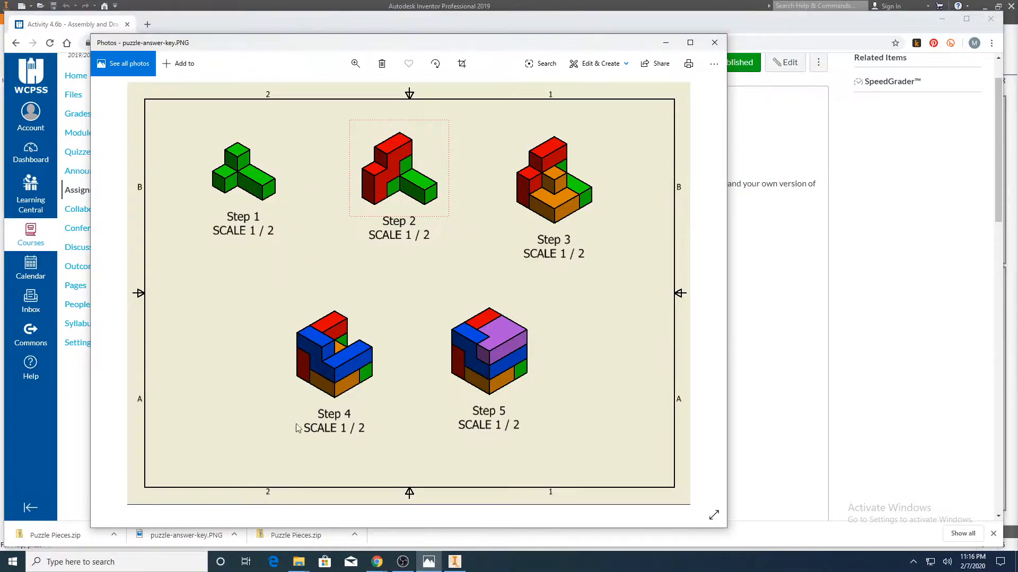
# Switch to Inventor and inspect the assembled puzzle cube in PuzzleCubeAssembly1
pyautogui.click(454, 562)
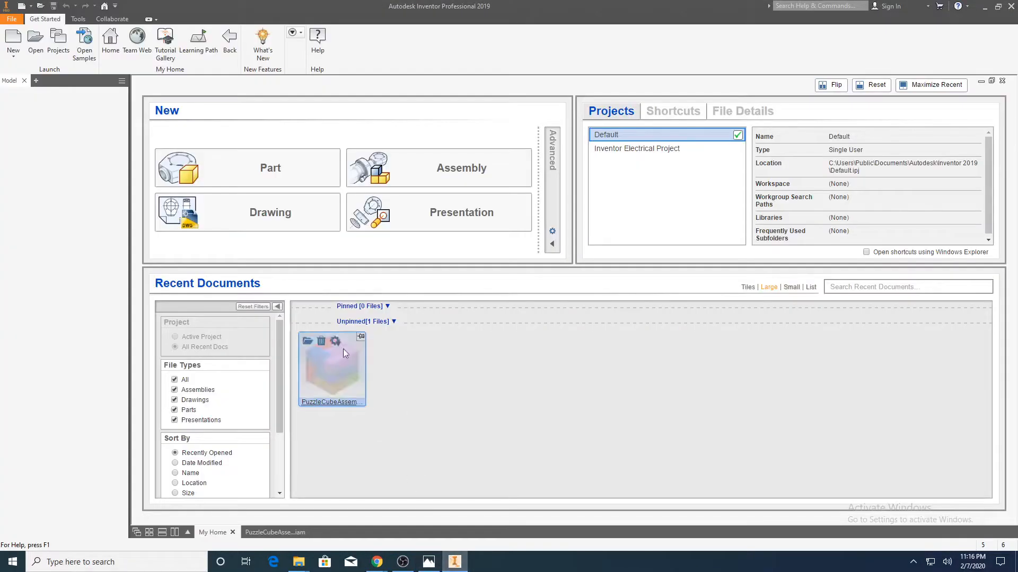
pyautogui.click(336, 377)
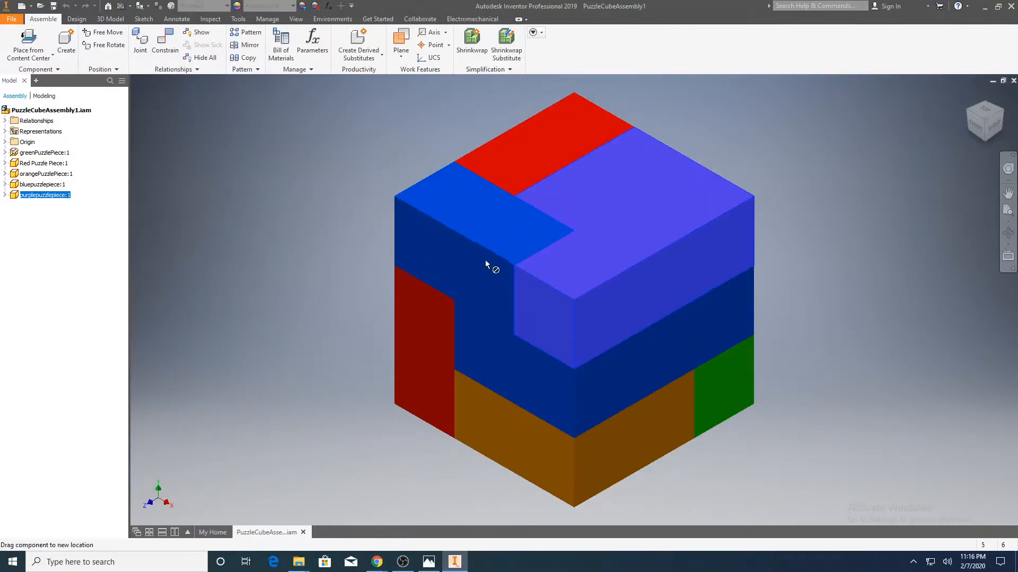
pyautogui.moveTo(484, 260); pyautogui.dragTo(448, 248)
pyautogui.click(422, 364)
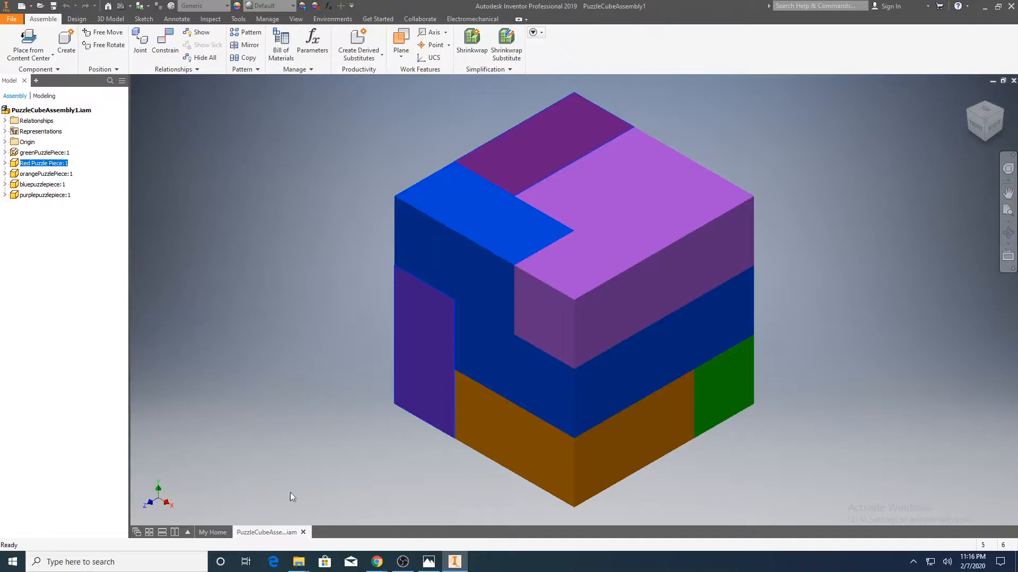
# Create a new drawing file for the puzzle cube
pyautogui.click(212, 533)
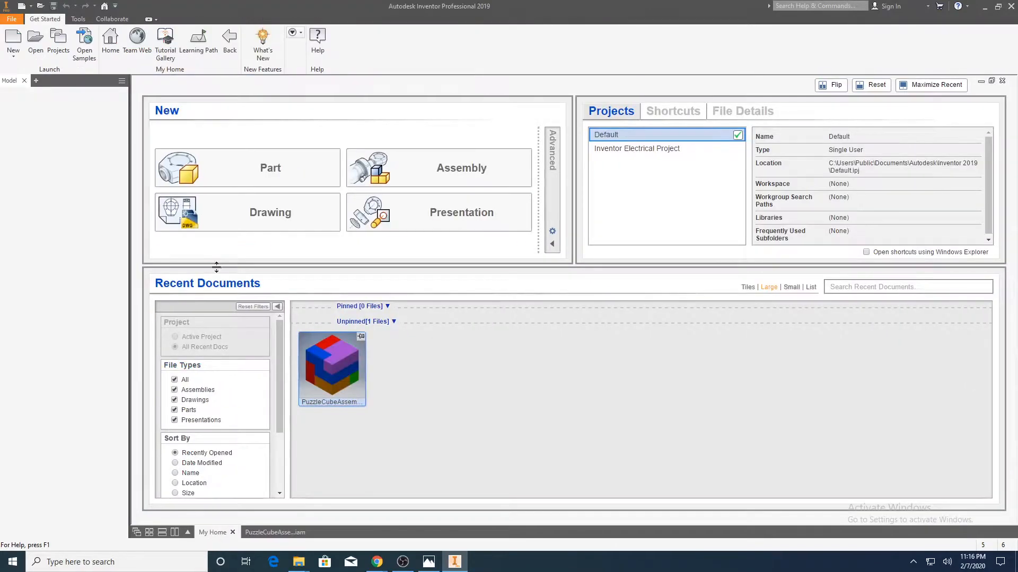
pyautogui.click(230, 213)
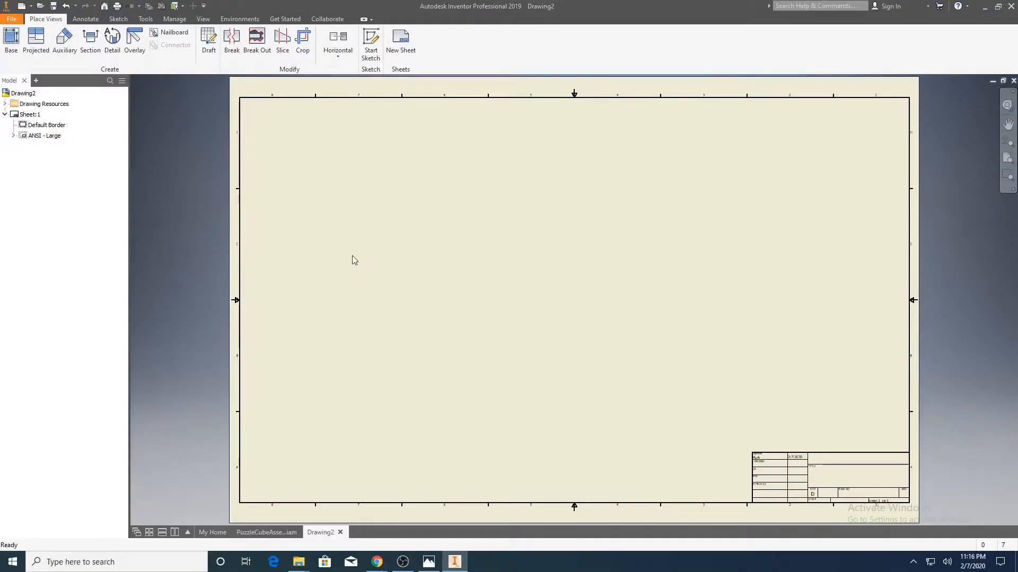
pyautogui.rightClick(298, 186)
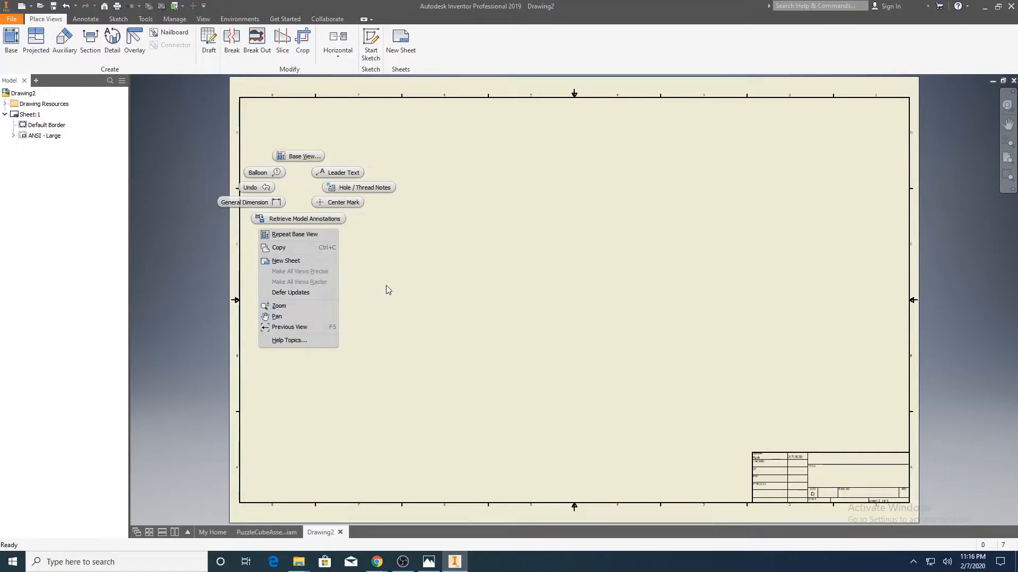
pyautogui.click(370, 273)
# Edit the drawing's first sheet to size A, keeping landscape orientation
pyautogui.rightClick(22, 123)
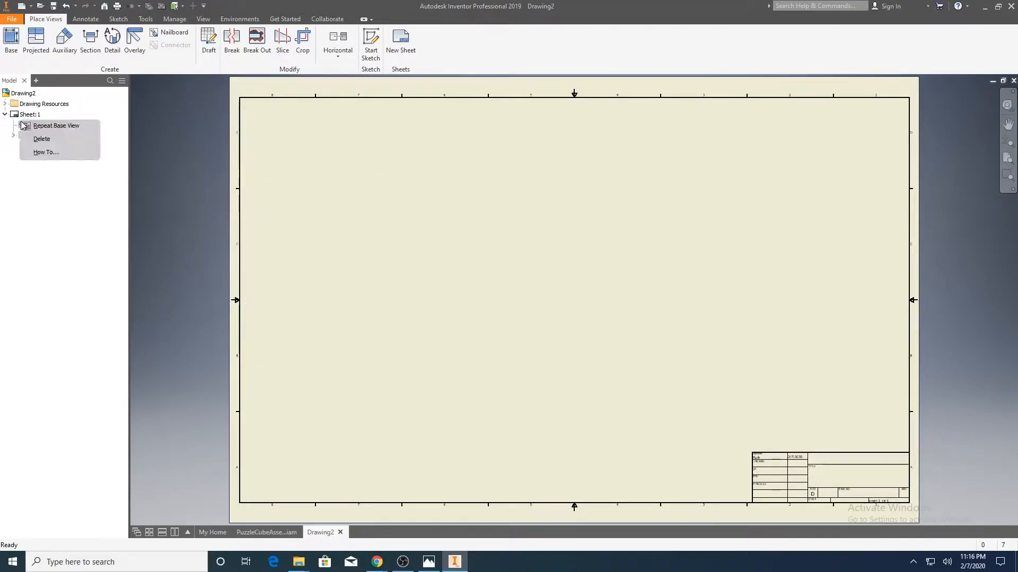
pyautogui.rightClick(14, 114)
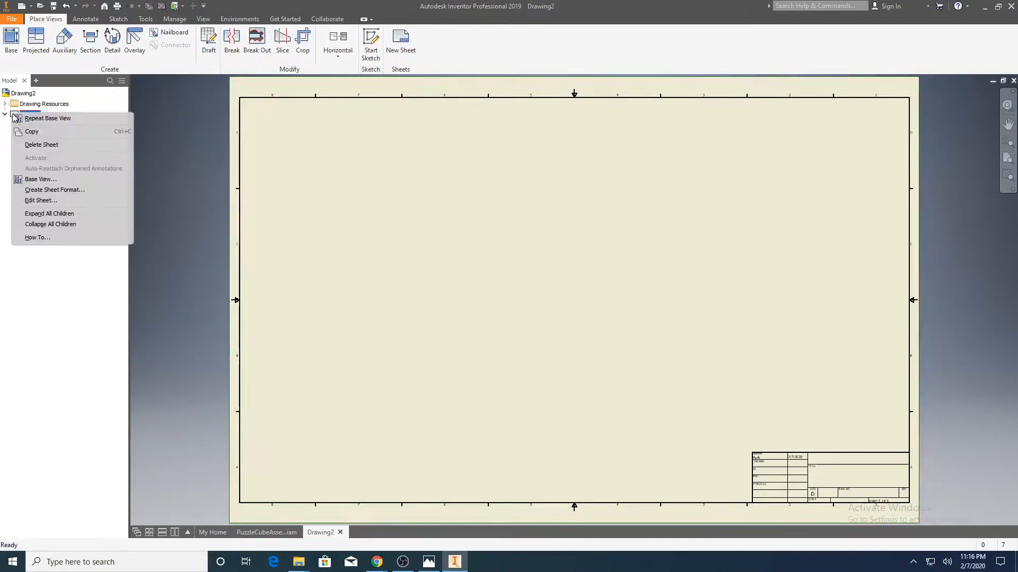
pyautogui.click(69, 203)
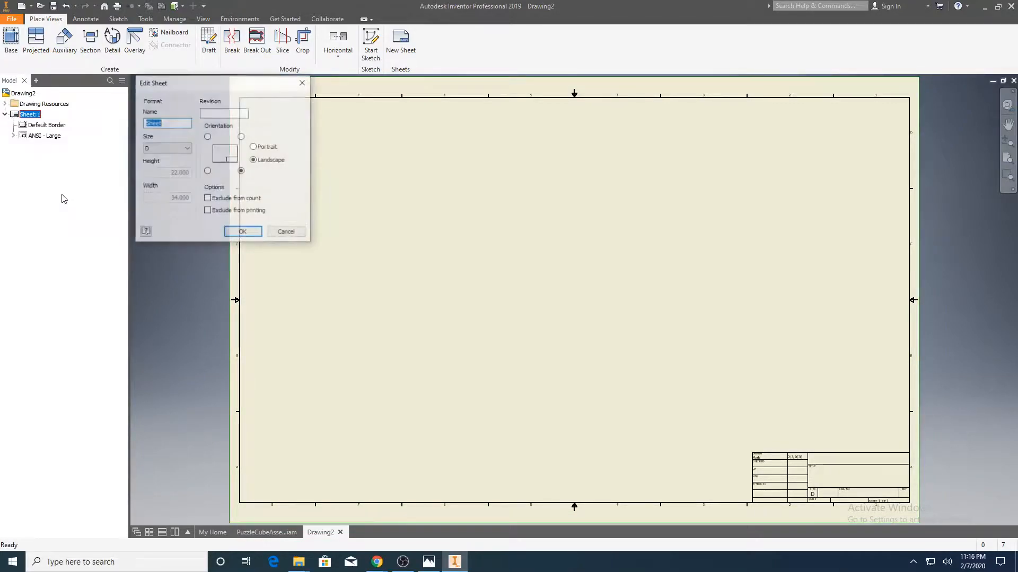
pyautogui.click(167, 148)
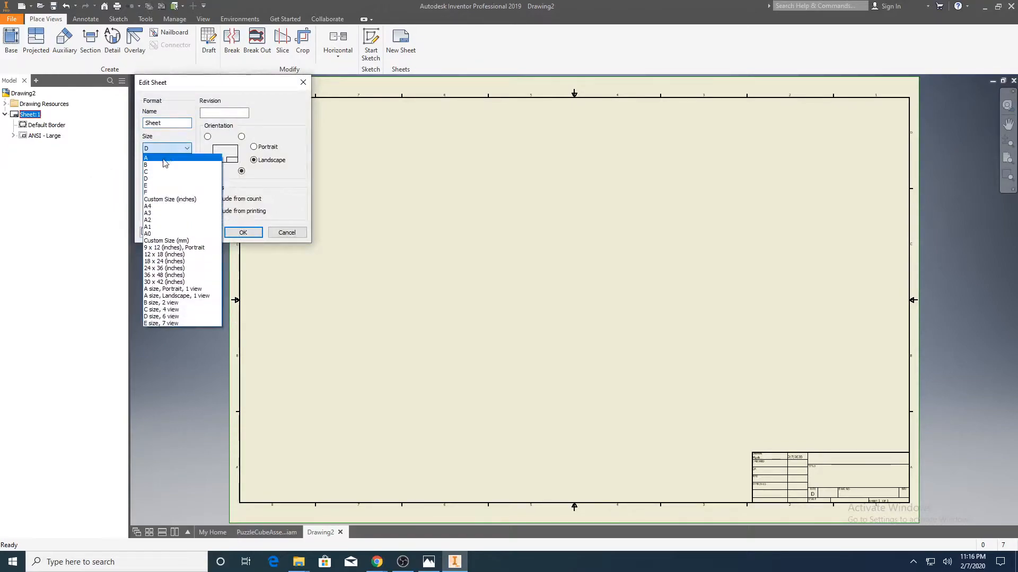
pyautogui.click(168, 159)
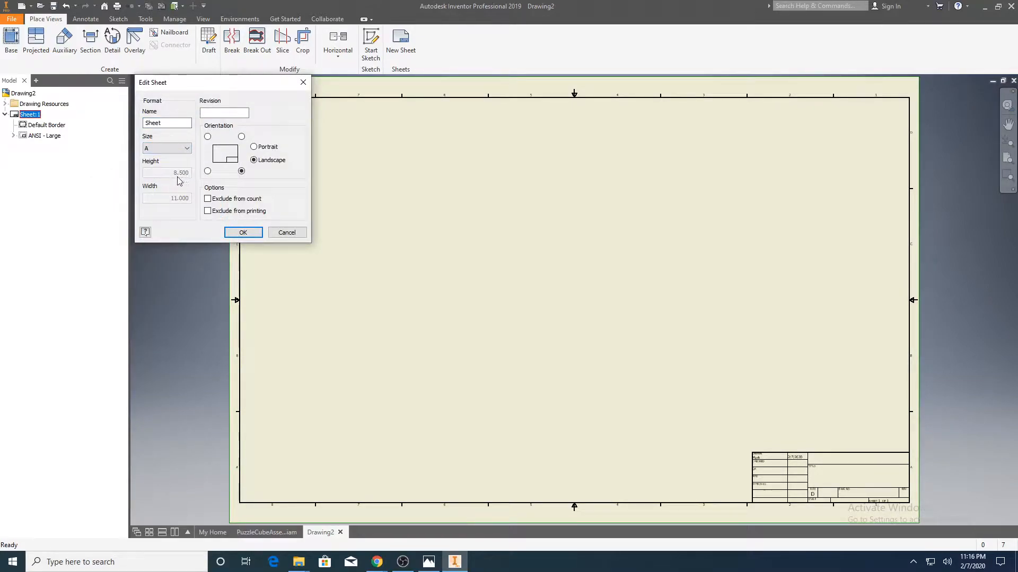
pyautogui.click(244, 233)
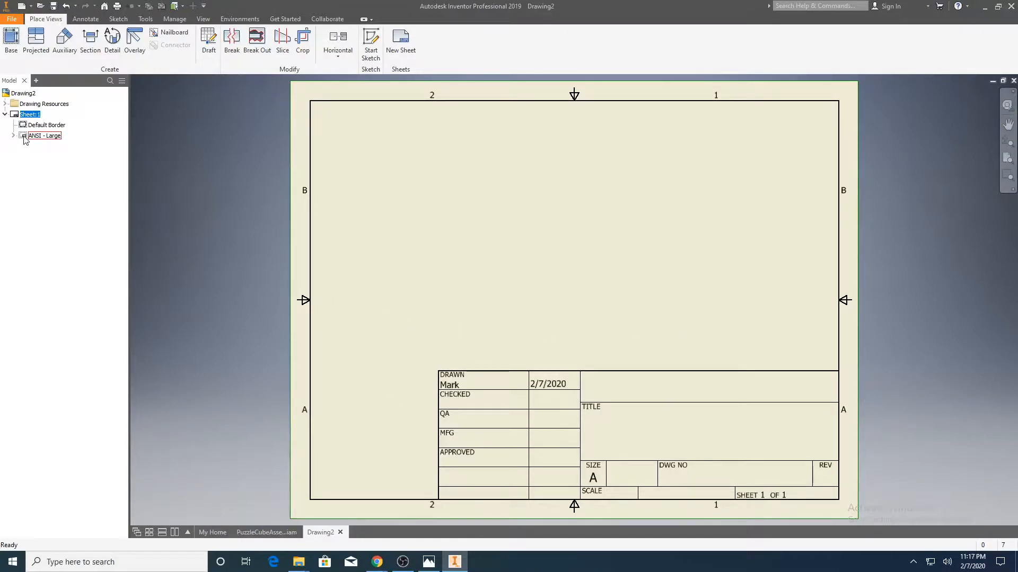
# Replace the sheet's ANSI - Large title block with the ANSI A title block from the drawing resources
pyautogui.click(42, 136)
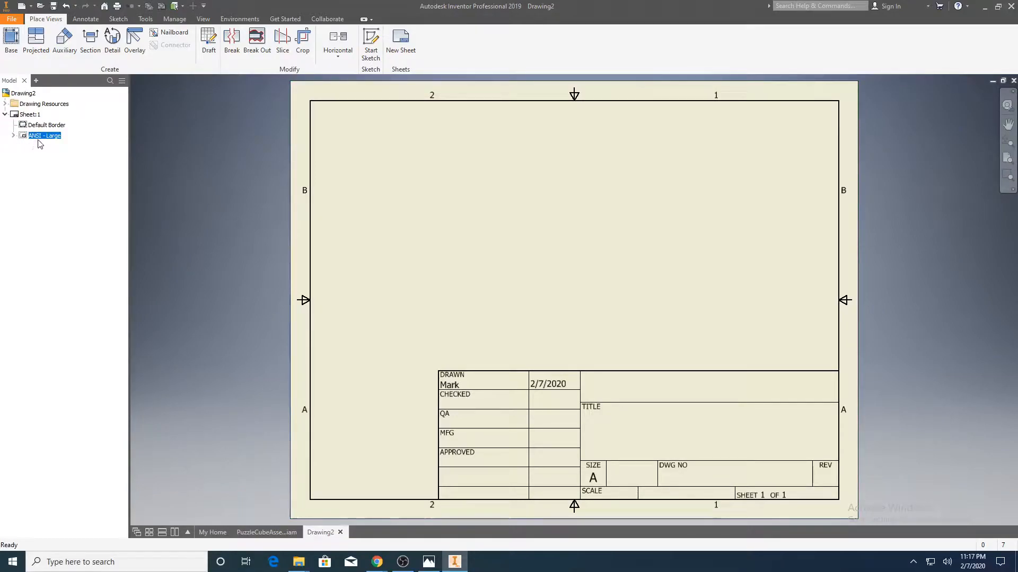
pyautogui.rightClick(24, 135)
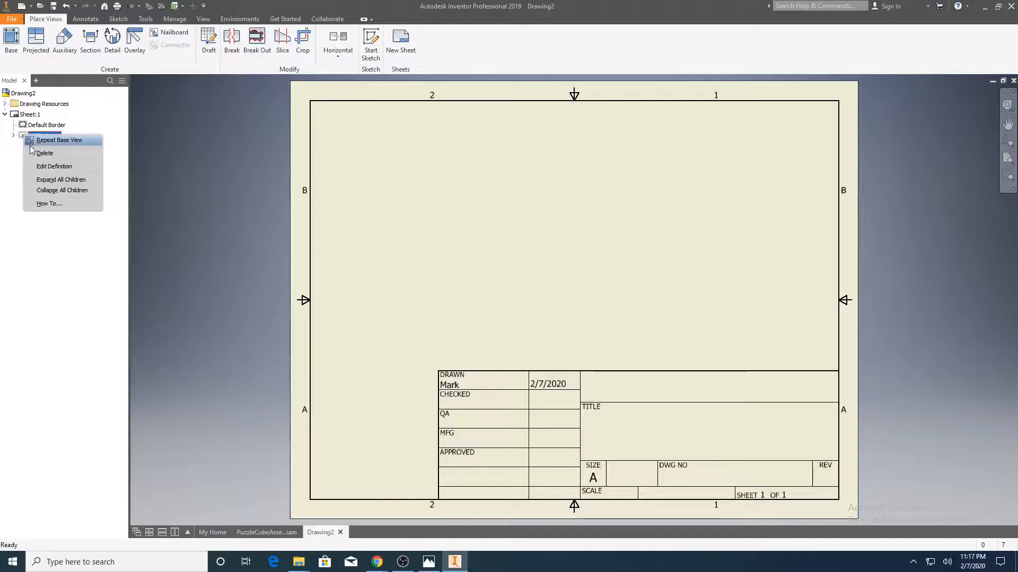
pyautogui.click(44, 153)
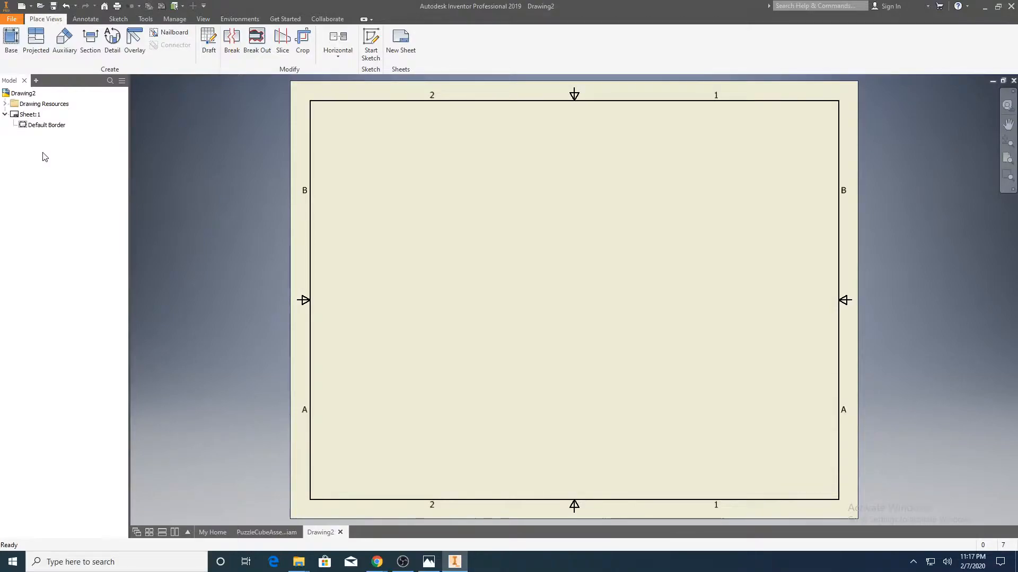
pyautogui.click(5, 105)
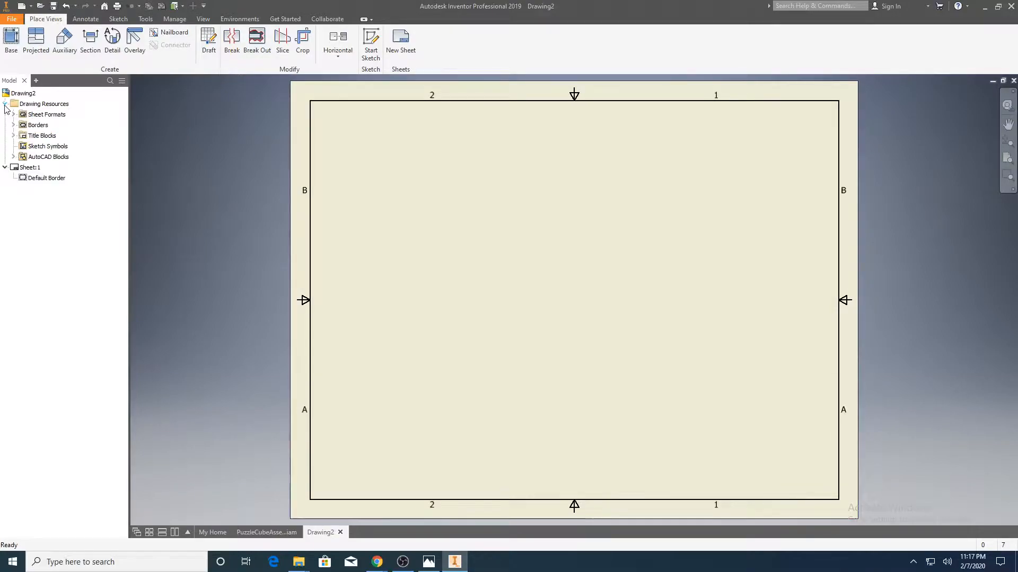
pyautogui.click(14, 136)
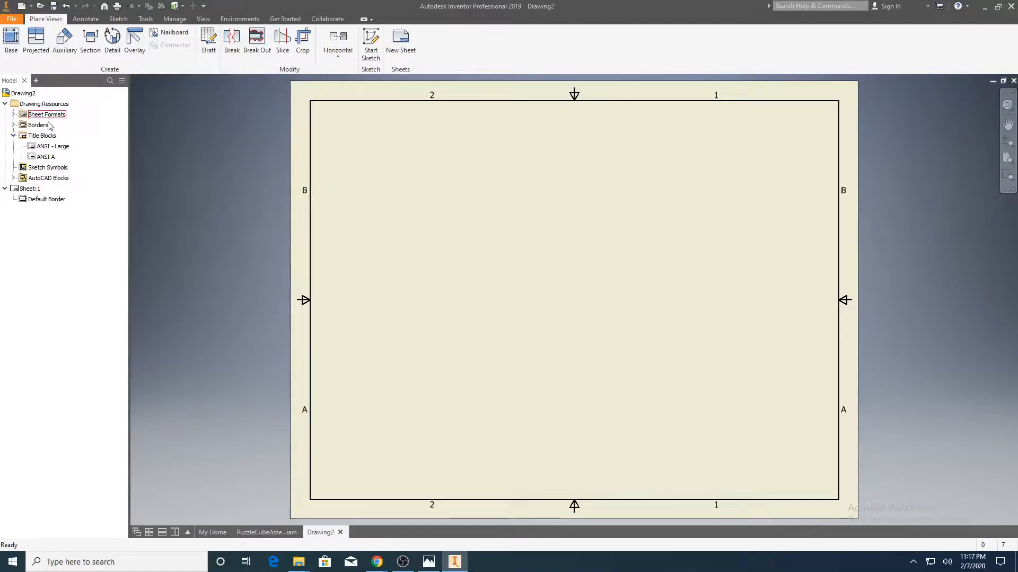
pyautogui.doubleClick(34, 157)
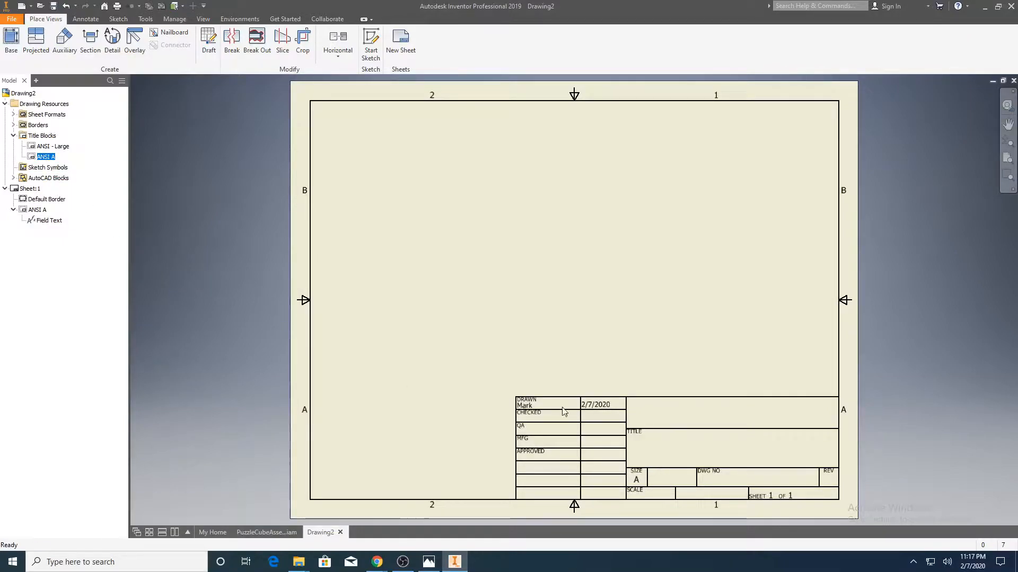
pyautogui.click(13, 135)
pyautogui.click(6, 104)
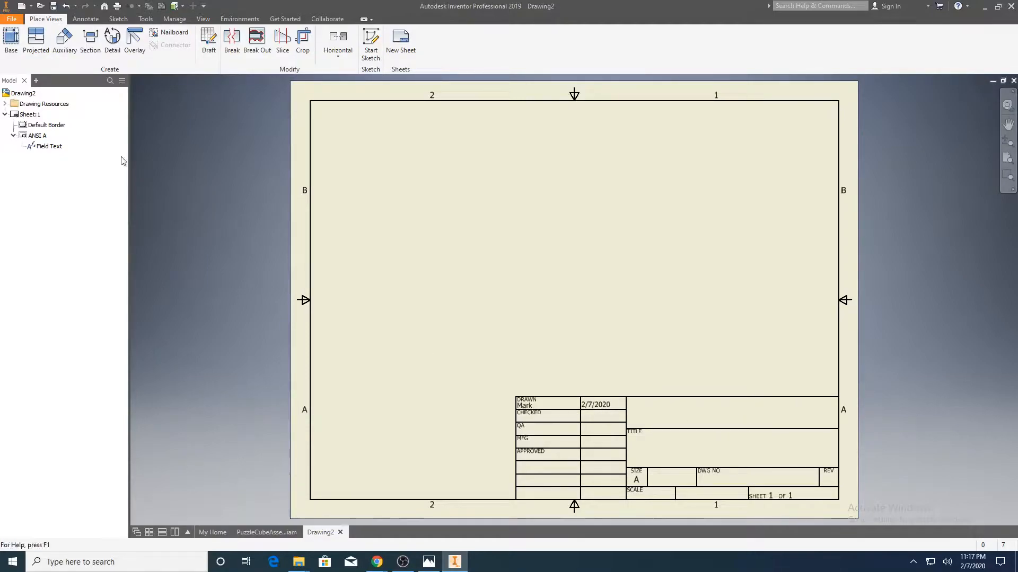
# Set the title in the drawing's iProperties summary to Puzzle Cube
pyautogui.click(12, 19)
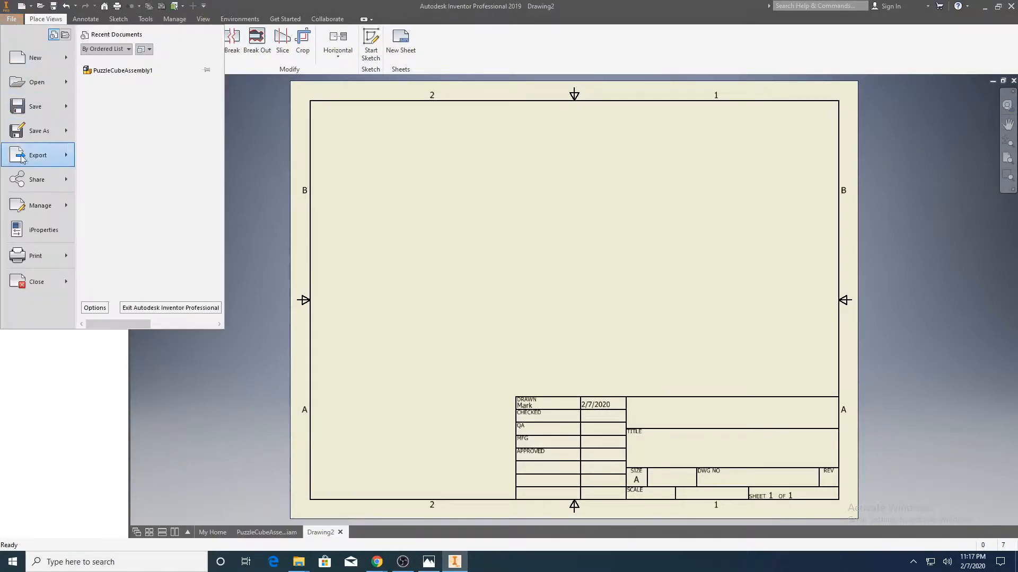
pyautogui.click(32, 230)
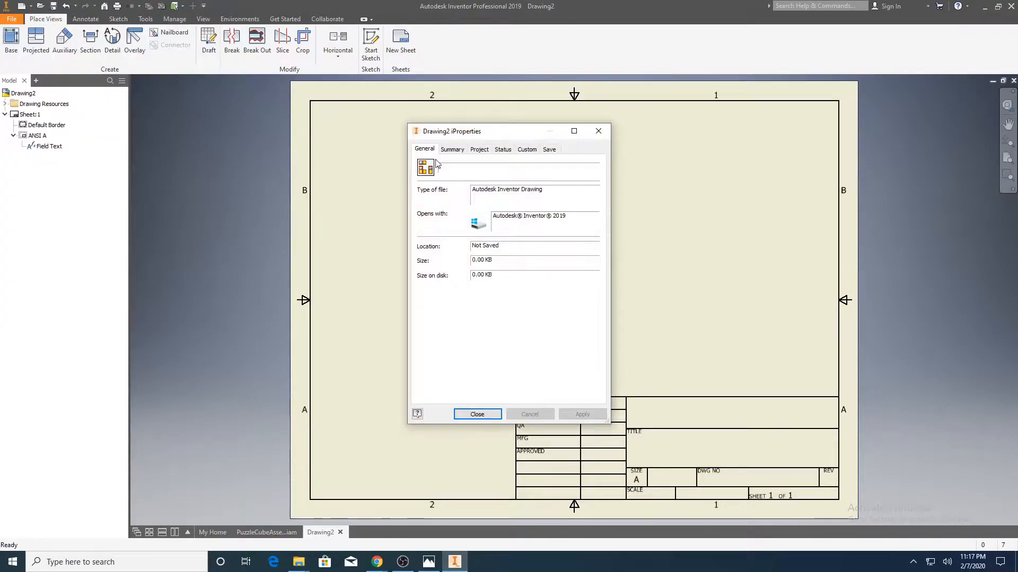
pyautogui.click(451, 150)
pyautogui.moveTo(460, 134); pyautogui.dragTo(391, 132)
pyautogui.click(411, 161)
pyautogui.write('Puzzle Cube')
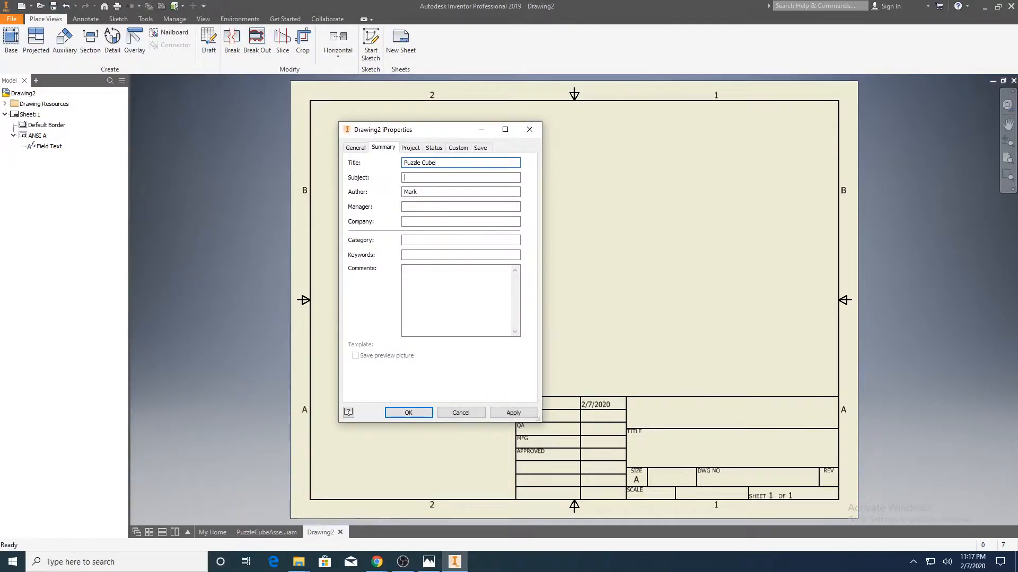
# Enter the author's name and the company Southeast Raleigh in the iProperties, and apply them to the drawing
pyautogui.press('Tab')
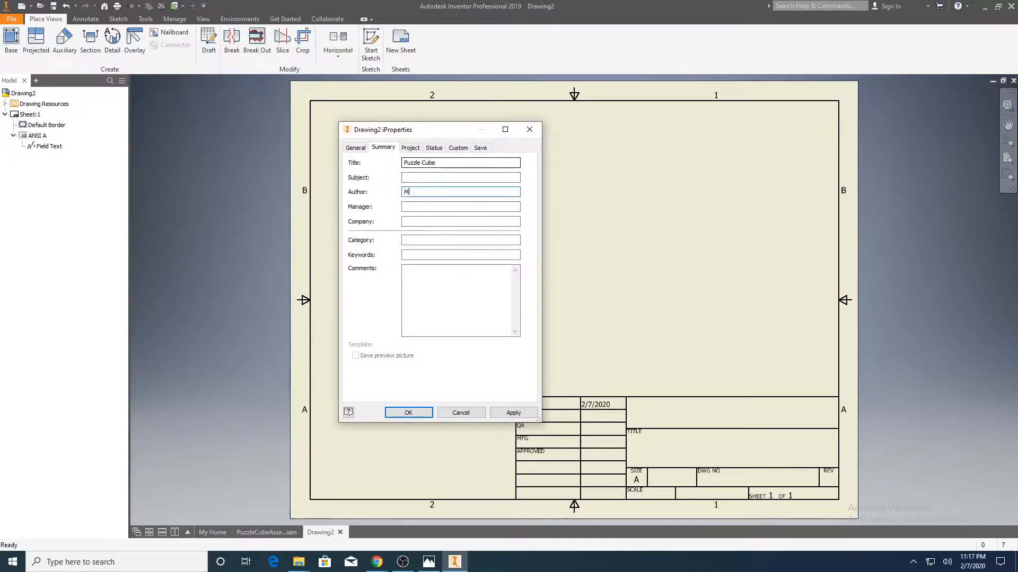
pyautogui.write('Mr. Welker')
pyautogui.press('Tab')
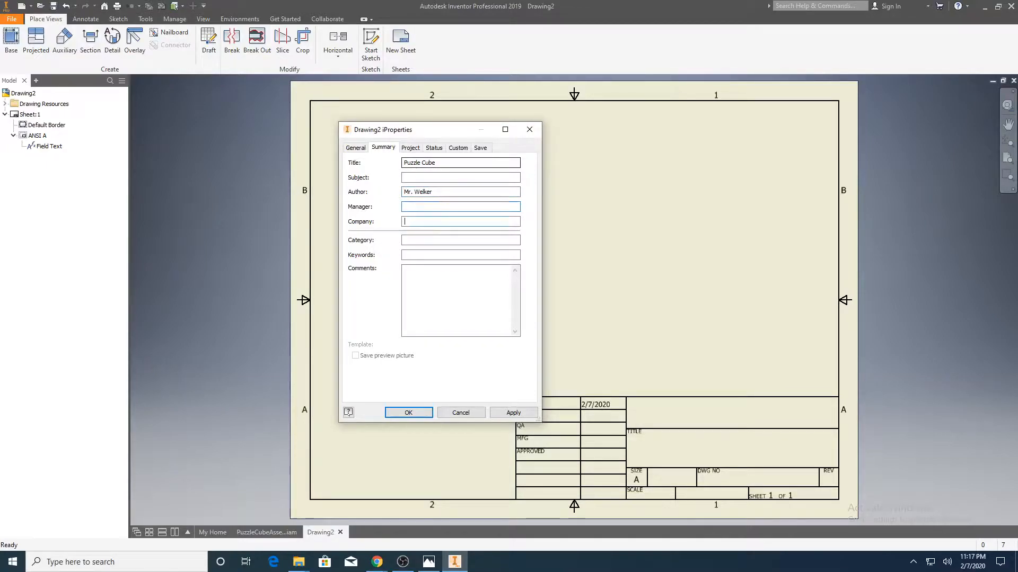
pyautogui.write('South')
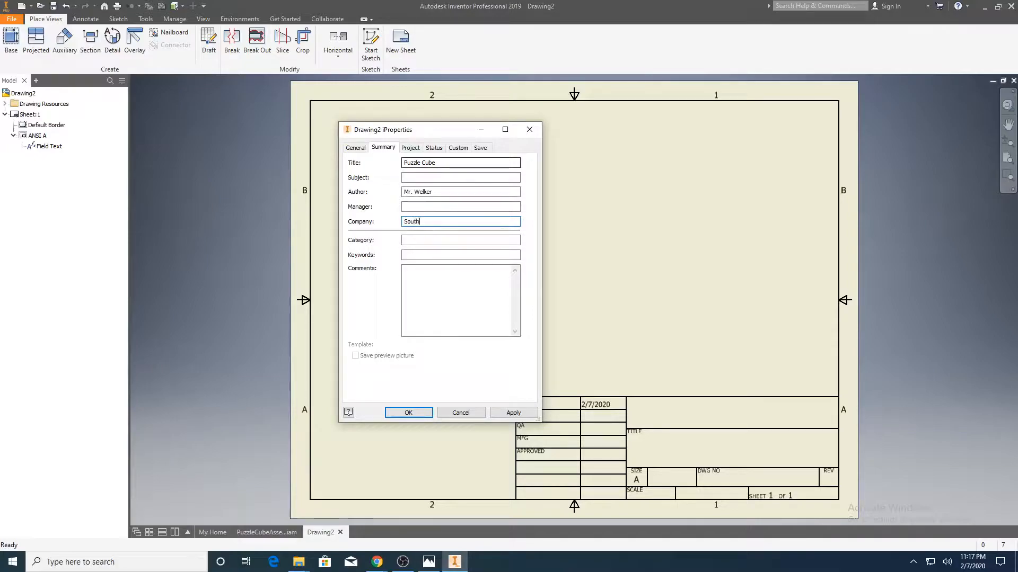
pyautogui.write('east Raleigh')
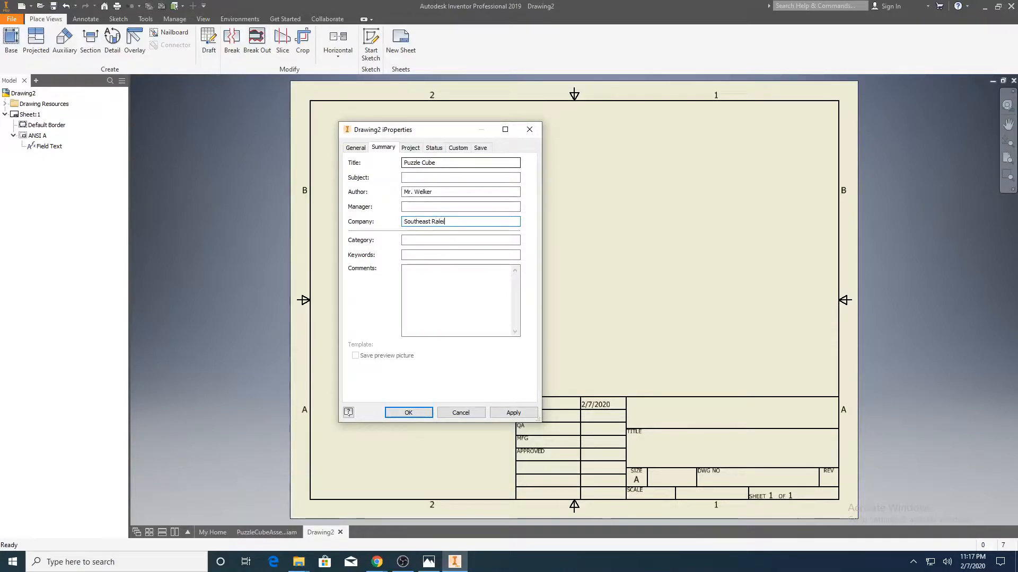
pyautogui.click(512, 413)
pyautogui.click(408, 413)
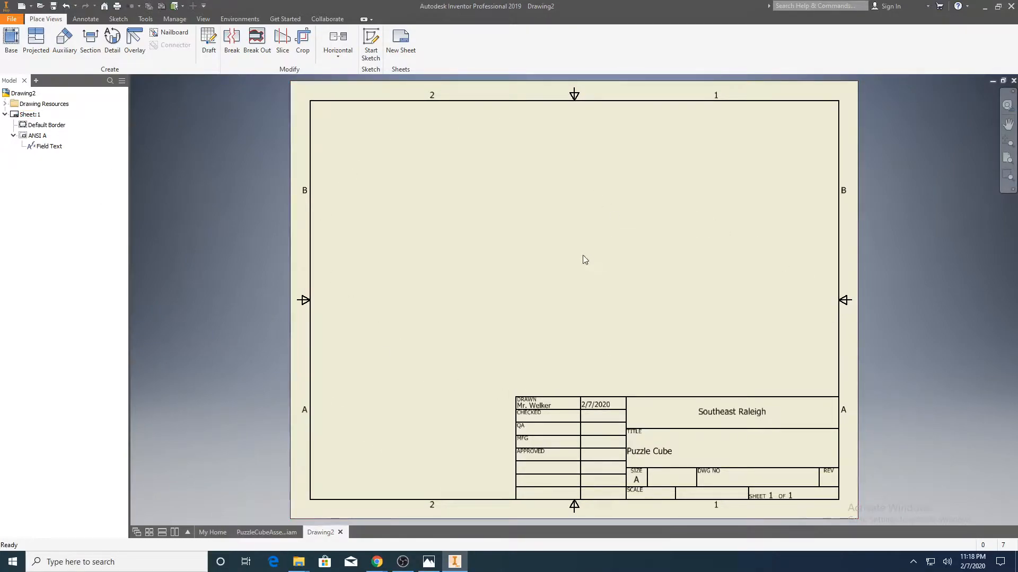
# Start a base view of PuzzleCubeAssembly1 in isometric orientation showing the top, front and right faces, positioned above the title block
pyautogui.click(9, 43)
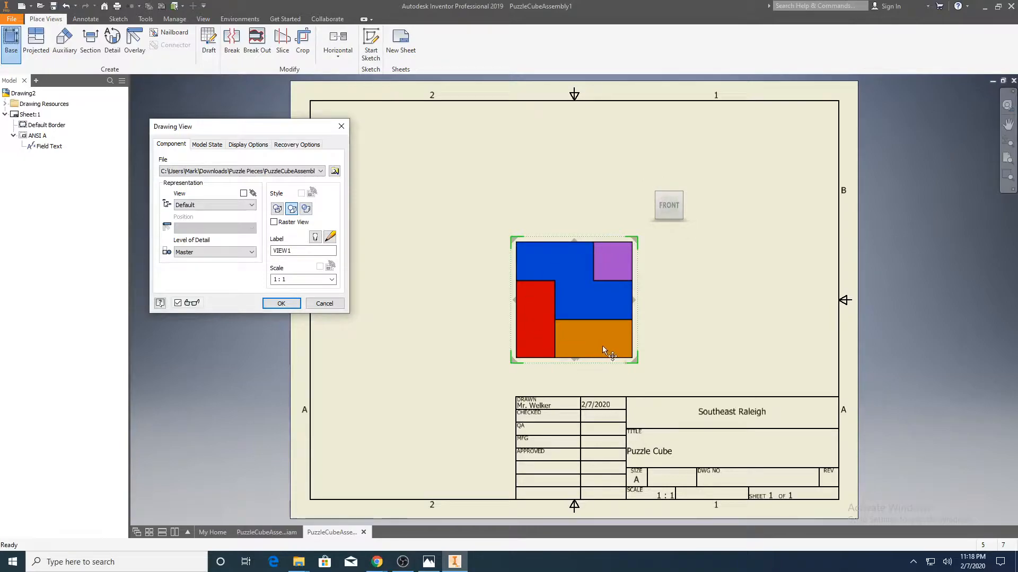
pyautogui.click(681, 196)
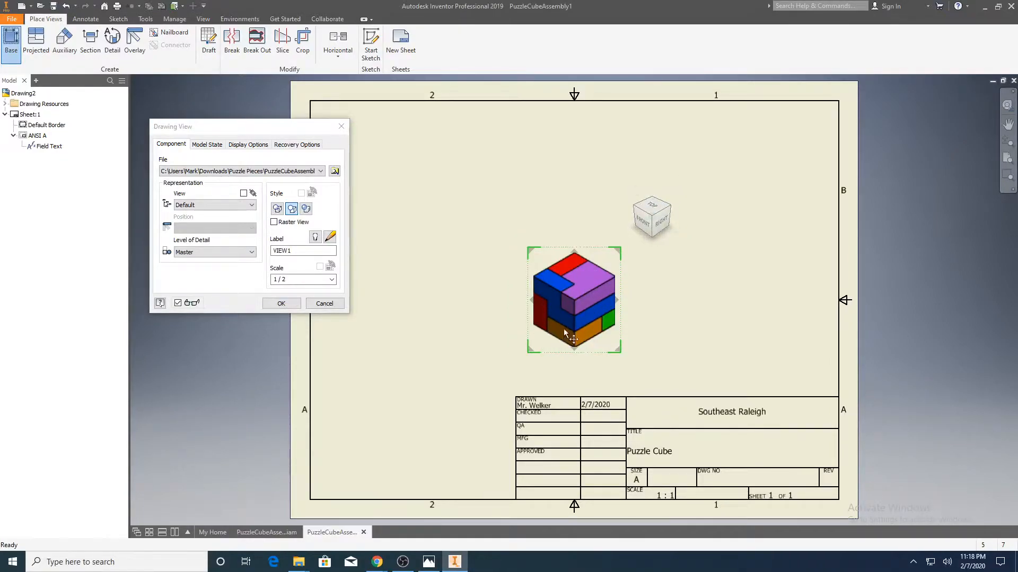
pyautogui.moveTo(603, 260)
pyautogui.mouseDown()
pyautogui.moveTo(581, 237)
pyautogui.moveTo(579, 214)
pyautogui.mouseUp()
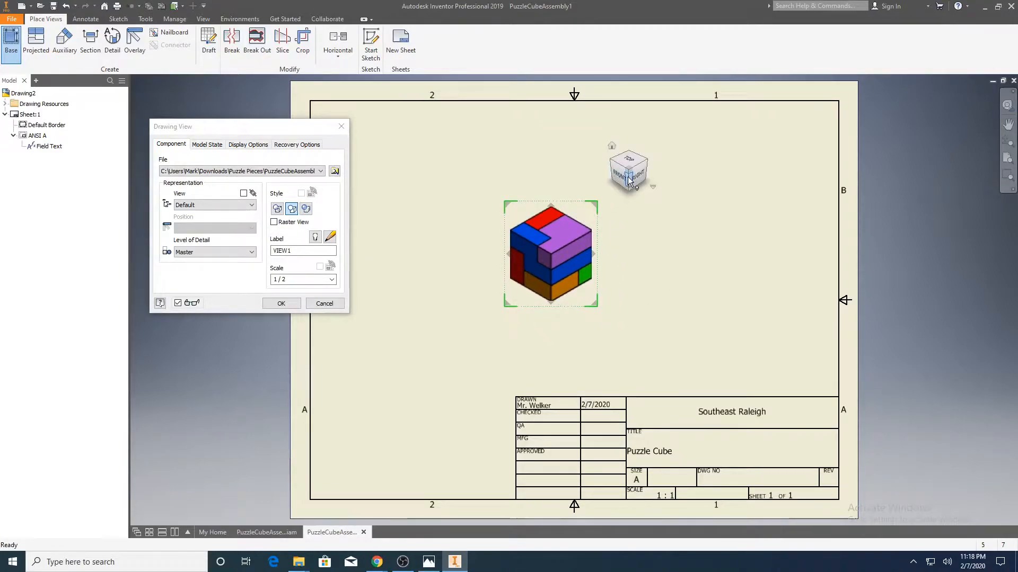
# Set the scale of the isometric base view to 1:1
pyautogui.click(209, 130)
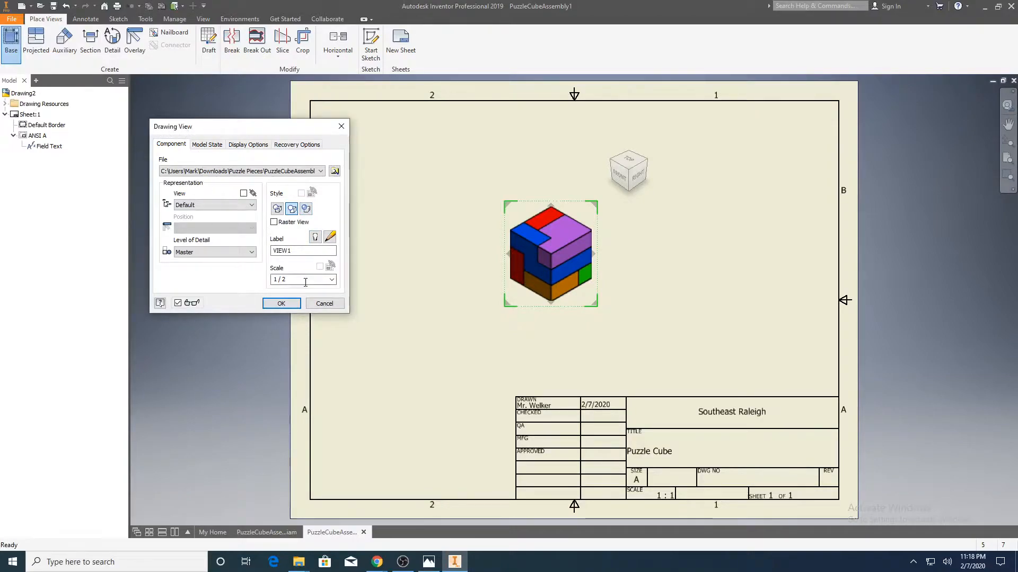
pyautogui.click(332, 279)
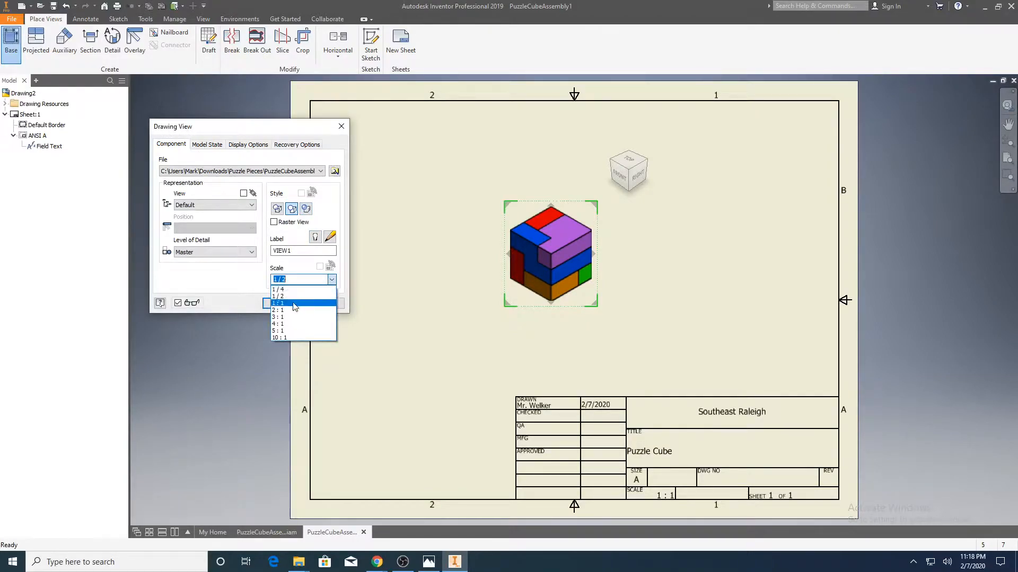
pyautogui.click(293, 304)
# Try a 2:1 scale for the isometric base view and return it to 1:1
pyautogui.click(332, 279)
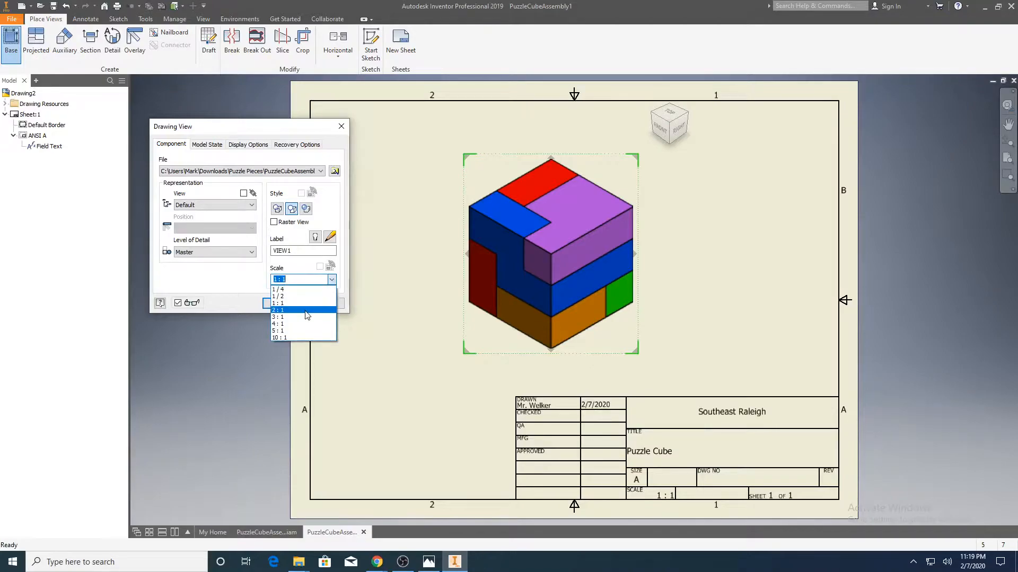
pyautogui.click(293, 311)
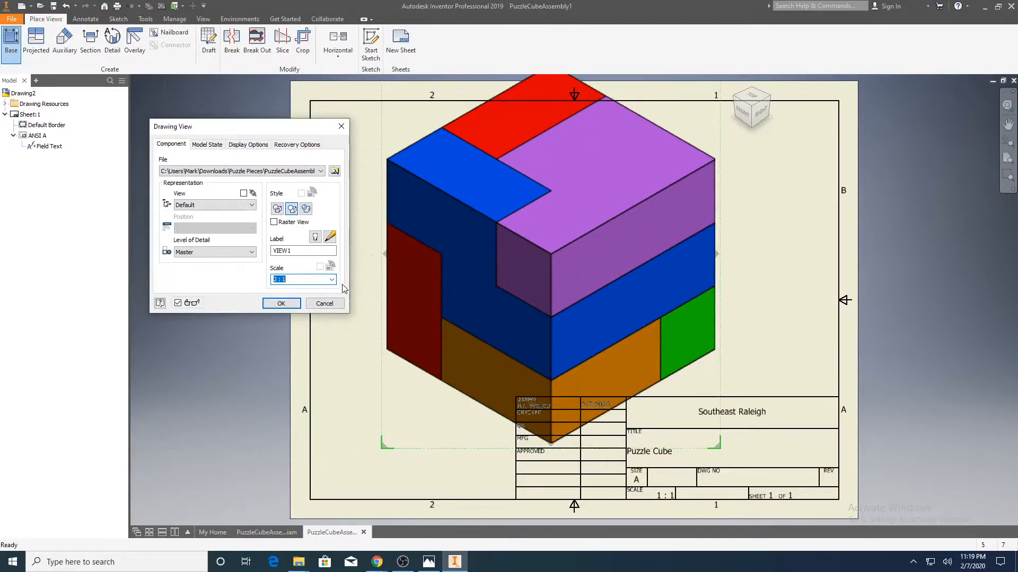
pyautogui.click(332, 280)
pyautogui.click(297, 300)
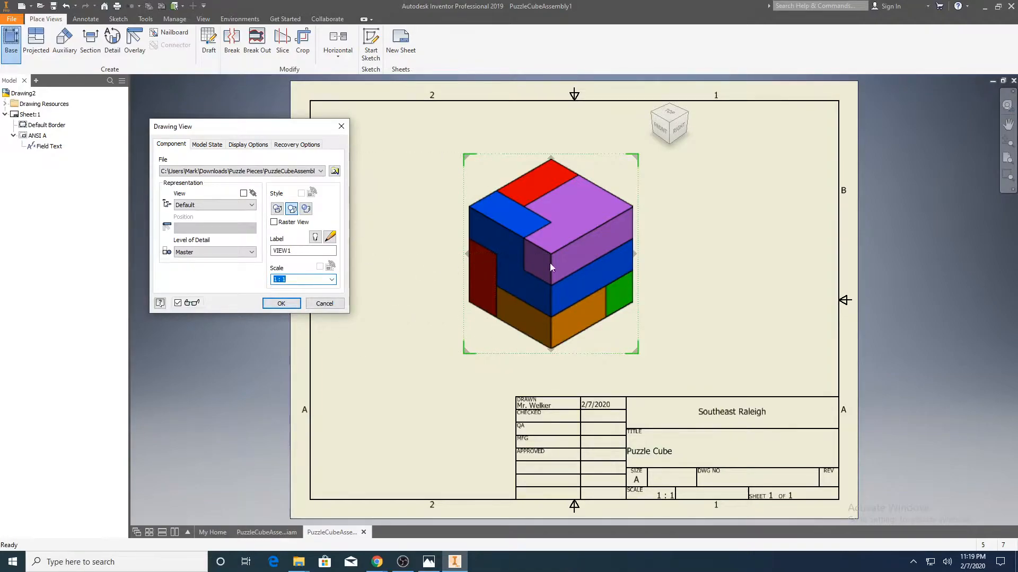
# Create the isometric view in the upper-left area of the drawing sheet and give it the shaded style
pyautogui.moveTo(563, 262)
pyautogui.mouseDown()
pyautogui.moveTo(447, 268)
pyautogui.moveTo(454, 260)
pyautogui.moveTo(405, 282)
pyautogui.mouseUp()
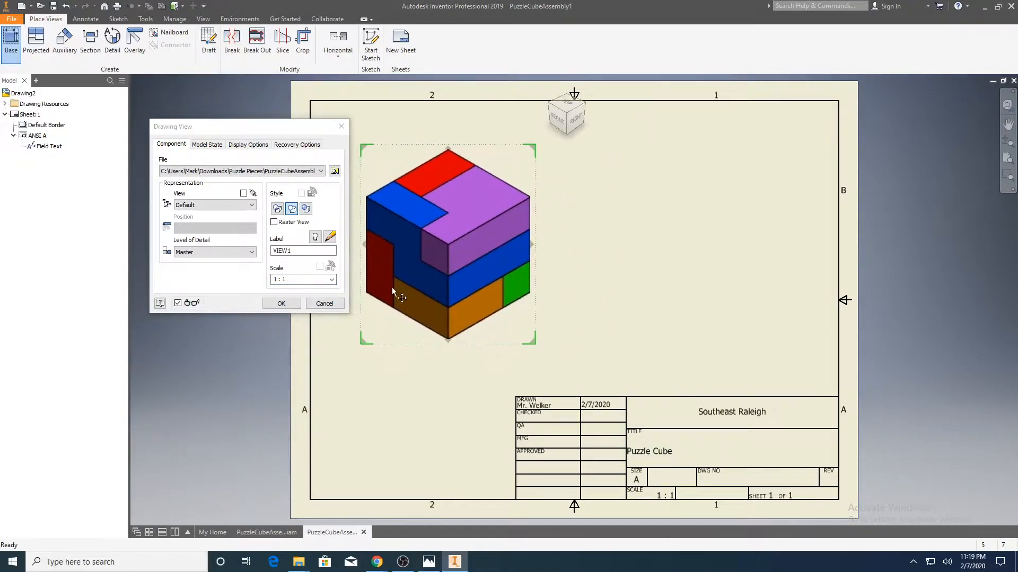
pyautogui.click(289, 302)
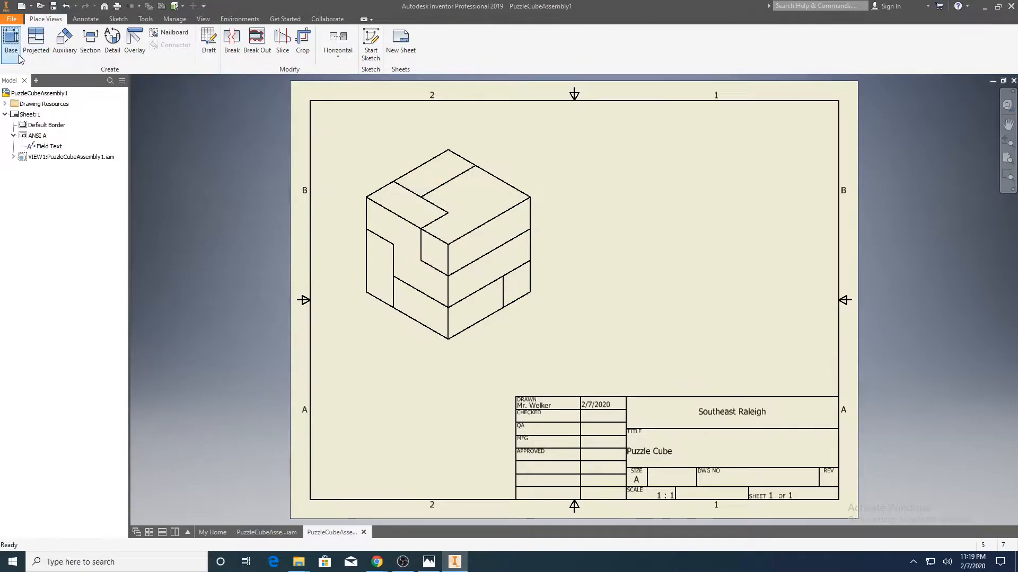
pyautogui.doubleClick(479, 187)
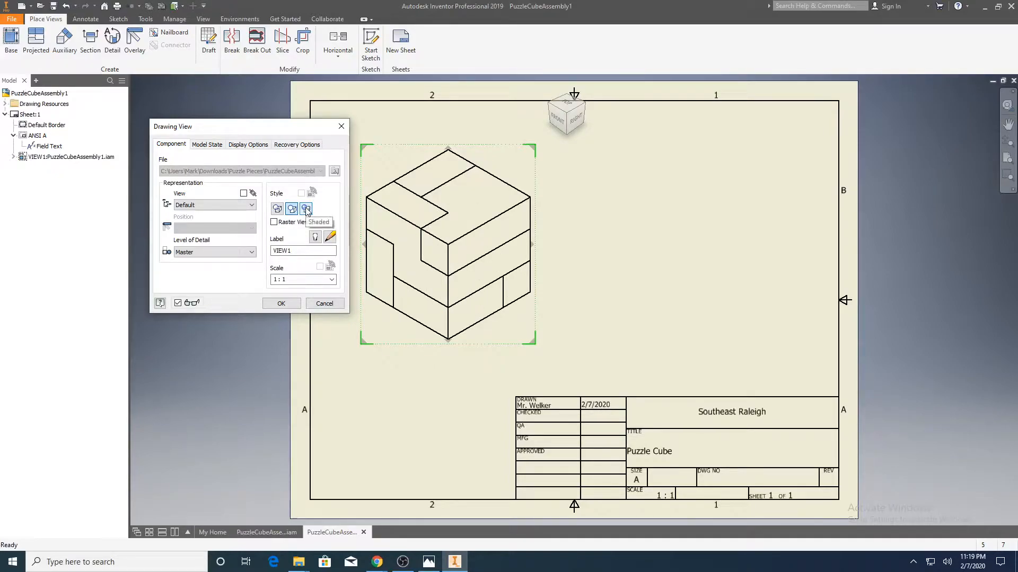
pyautogui.click(285, 301)
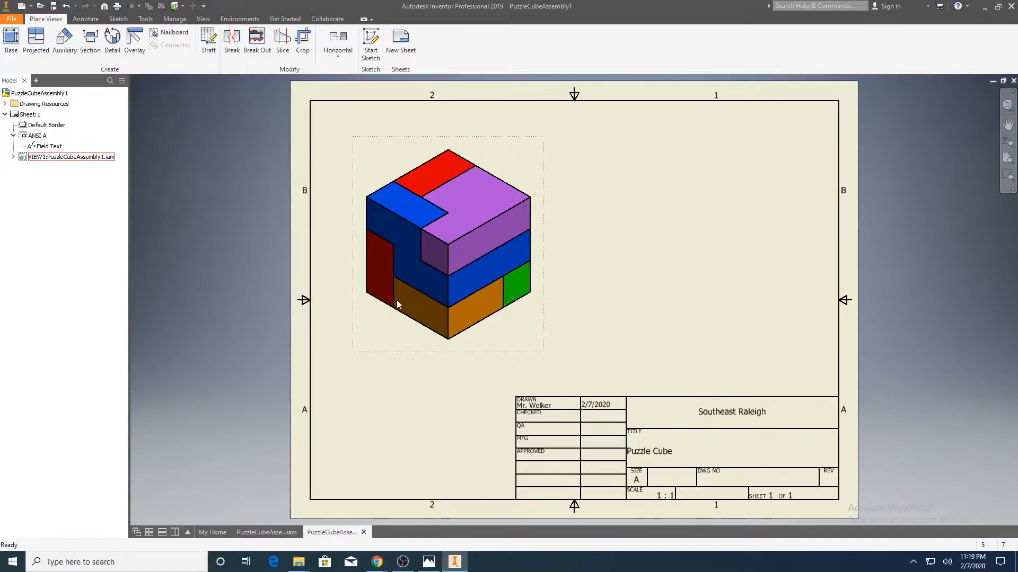
# Start a second base view of PuzzleCubeAssembly1 showing the back, left and bottom faces, positioned to the right of the first view on the sheet
pyautogui.click(11, 43)
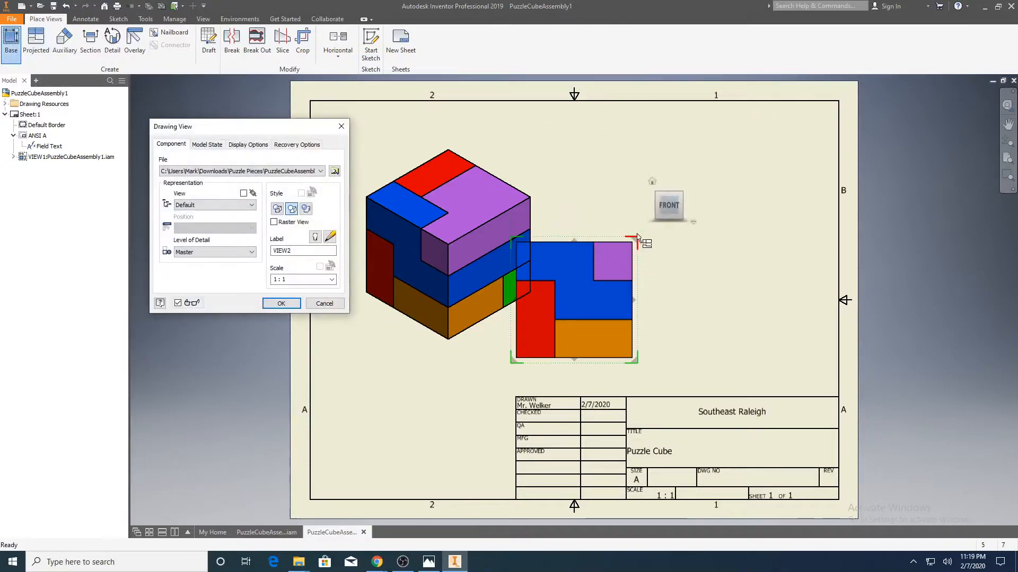
pyautogui.click(679, 191)
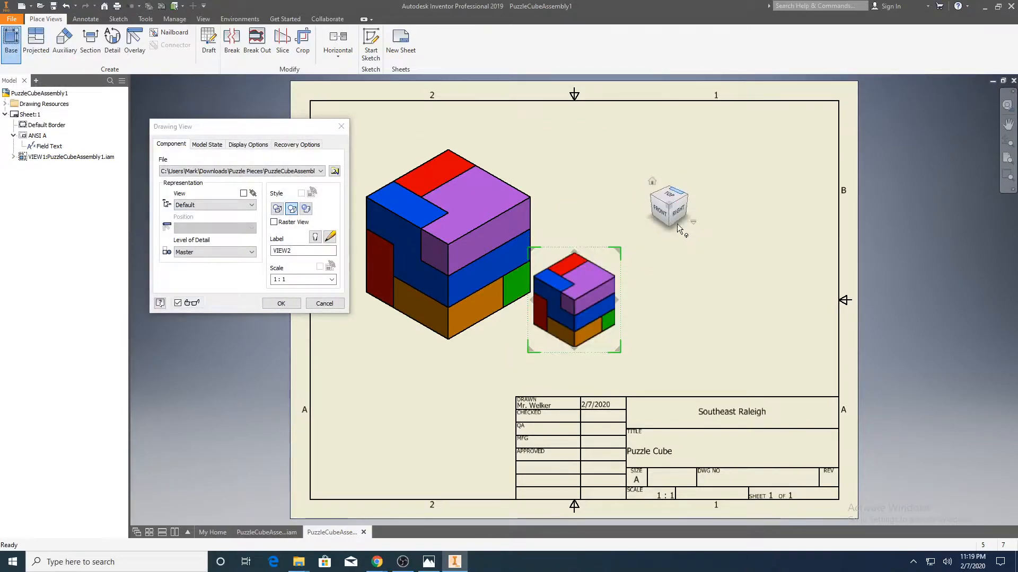
pyautogui.click(669, 191)
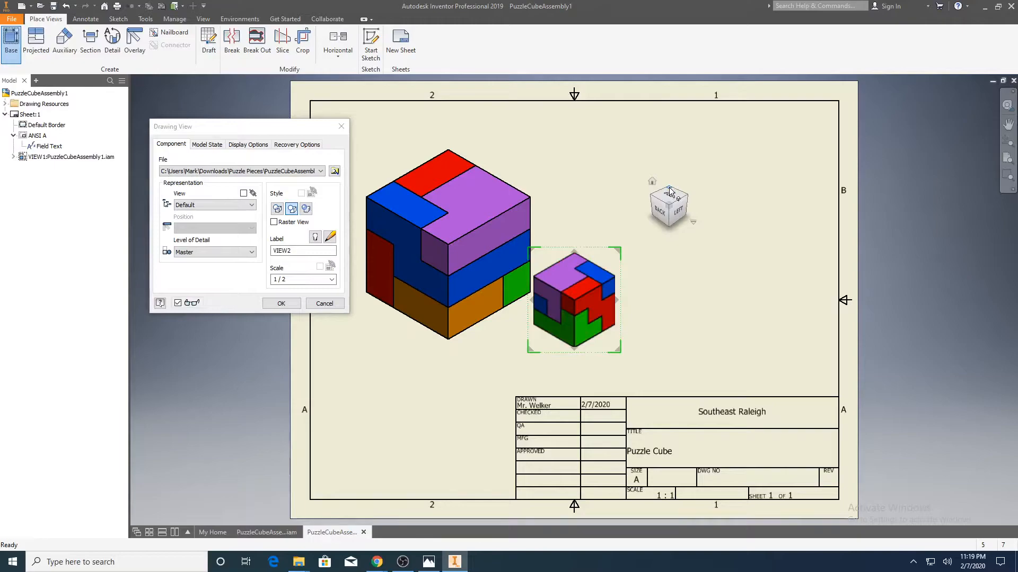
pyautogui.click(660, 234)
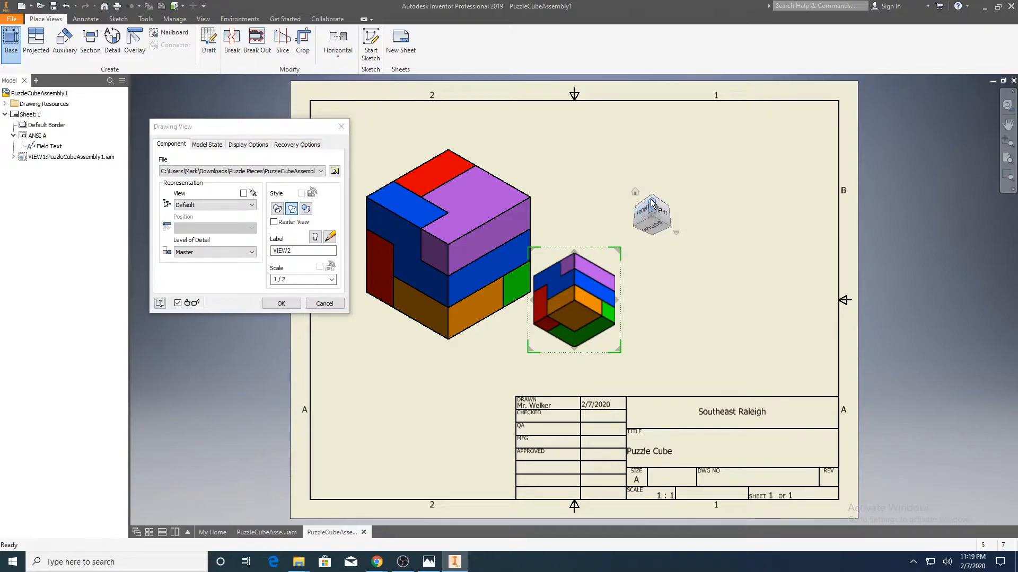
pyautogui.click(653, 235)
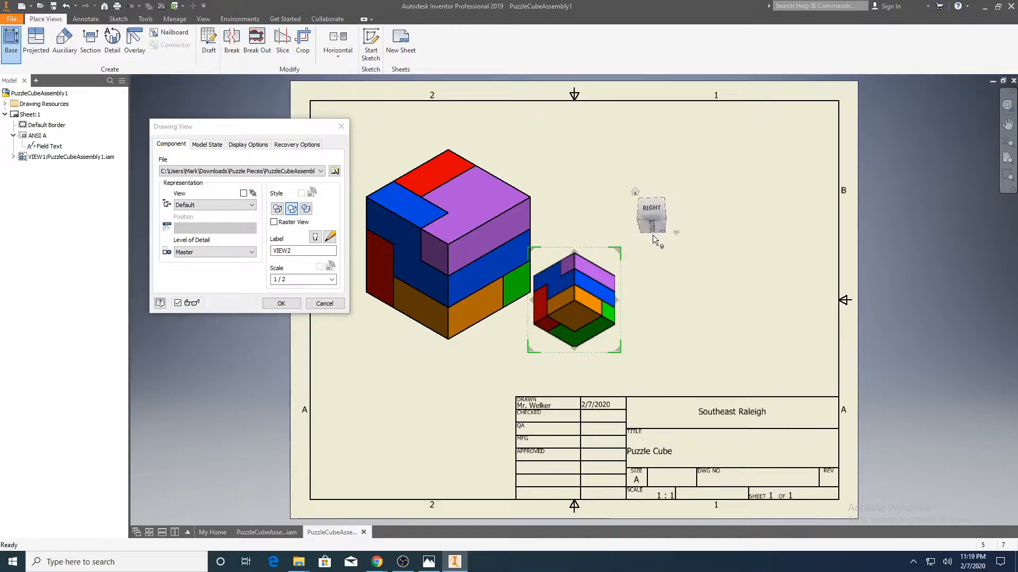
pyautogui.click(635, 191)
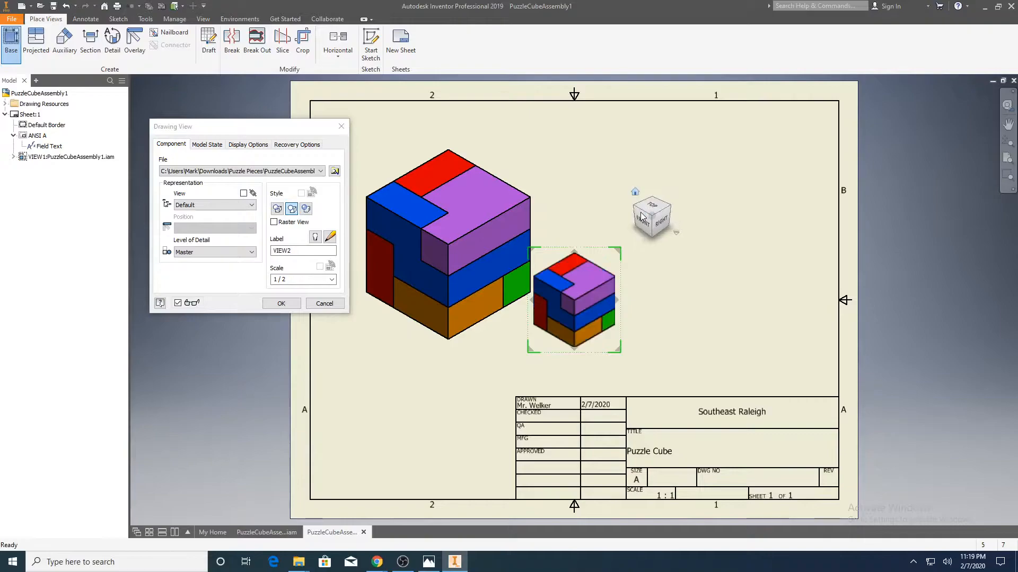
pyautogui.click(641, 233)
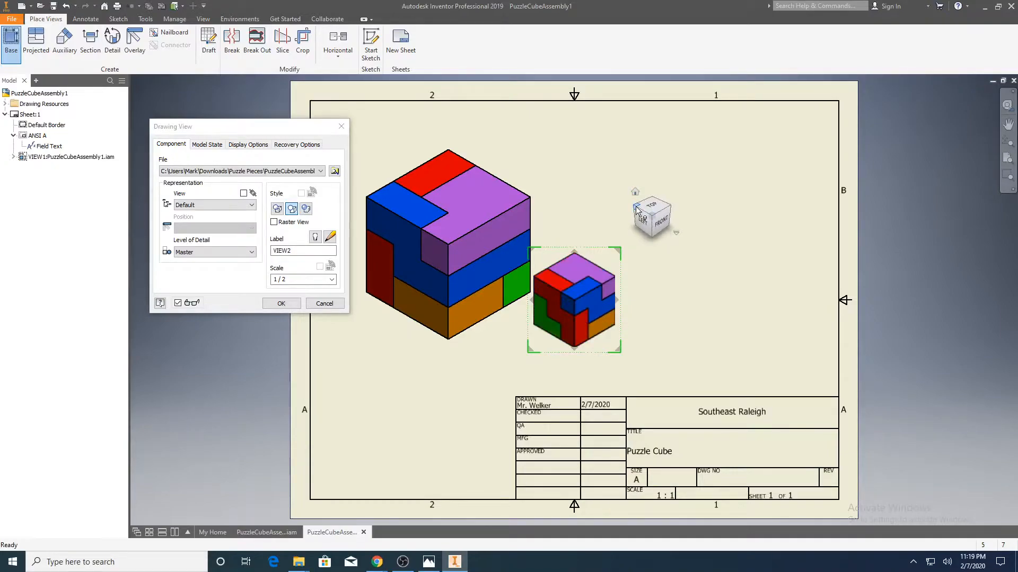
pyautogui.click(652, 233)
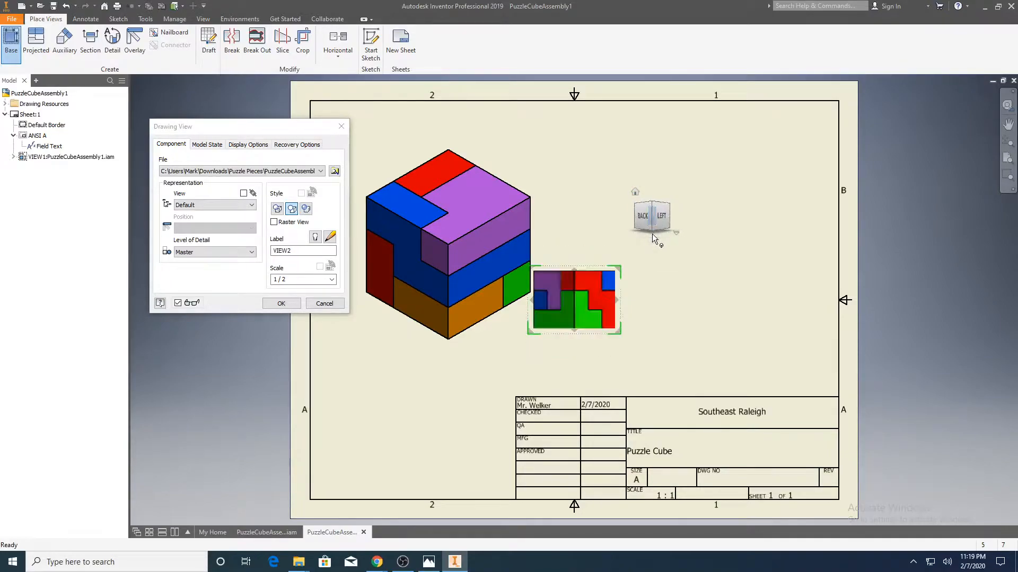
pyautogui.click(652, 229)
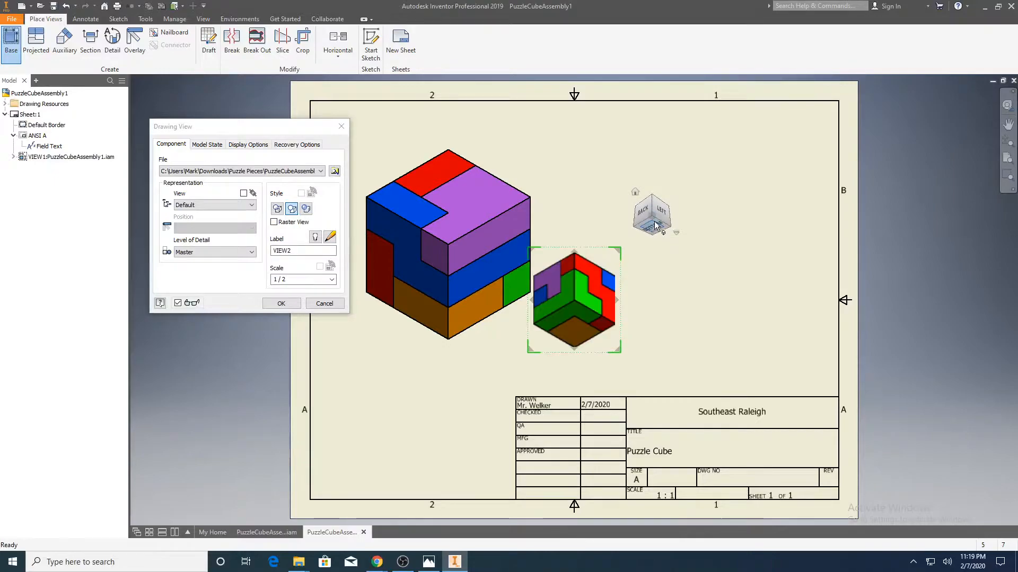
pyautogui.moveTo(603, 284); pyautogui.dragTo(688, 227)
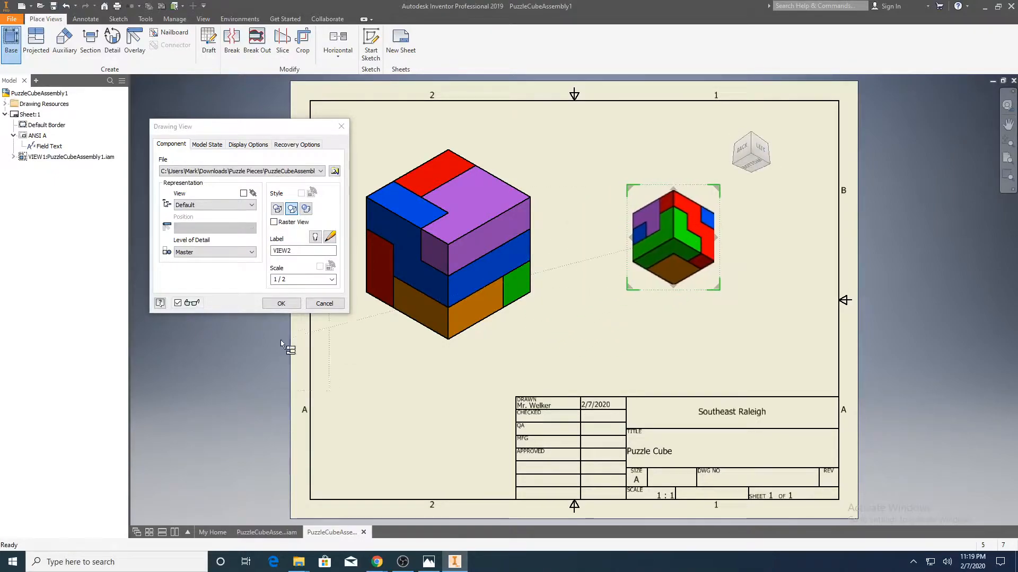
# Set the second view's scale to 1:1, label it Back View with the label shown, and create it
pyautogui.click(330, 279)
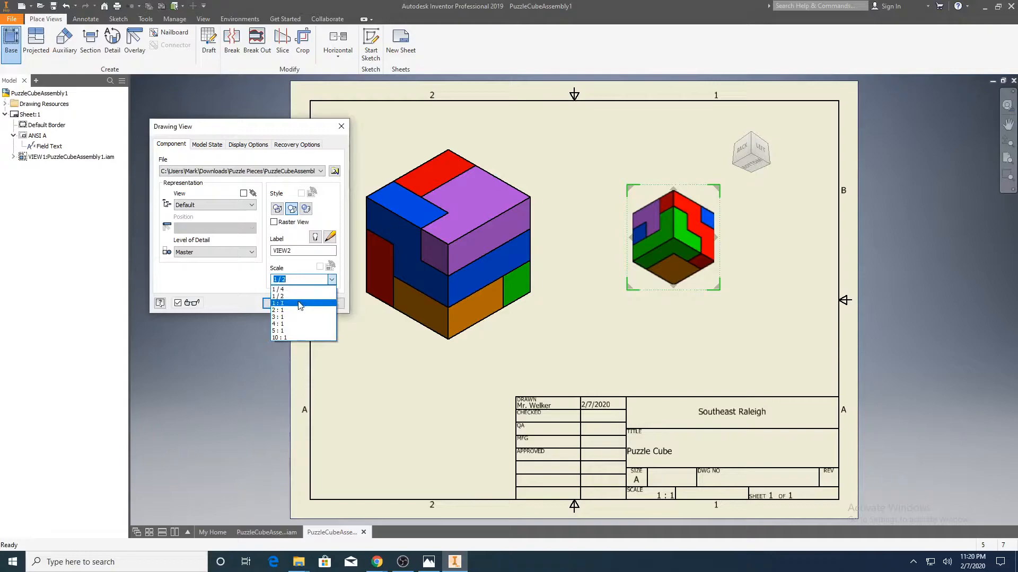
pyautogui.click(299, 304)
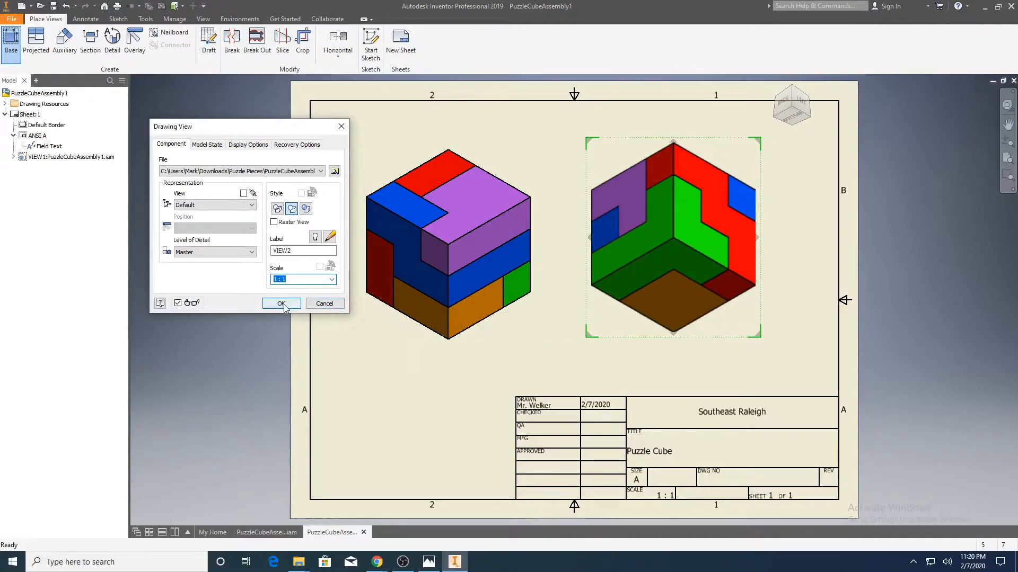
pyautogui.doubleClick(289, 251)
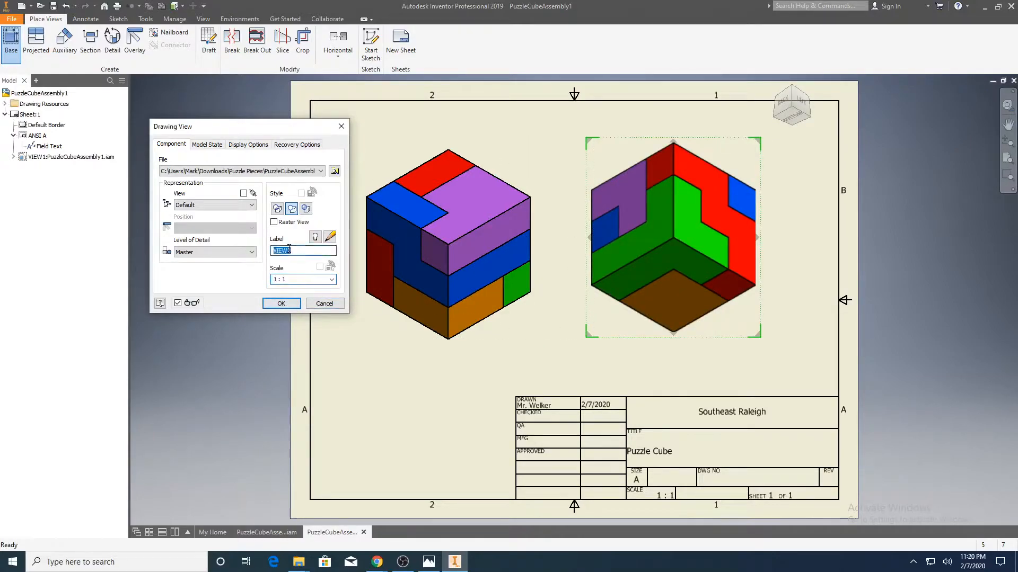
pyautogui.write('Back View')
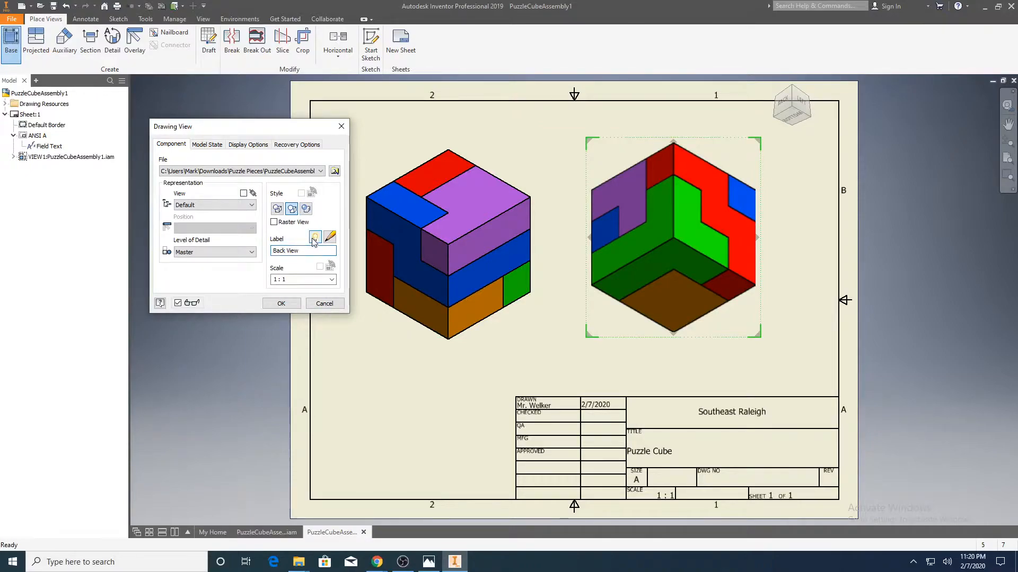
pyautogui.click(284, 303)
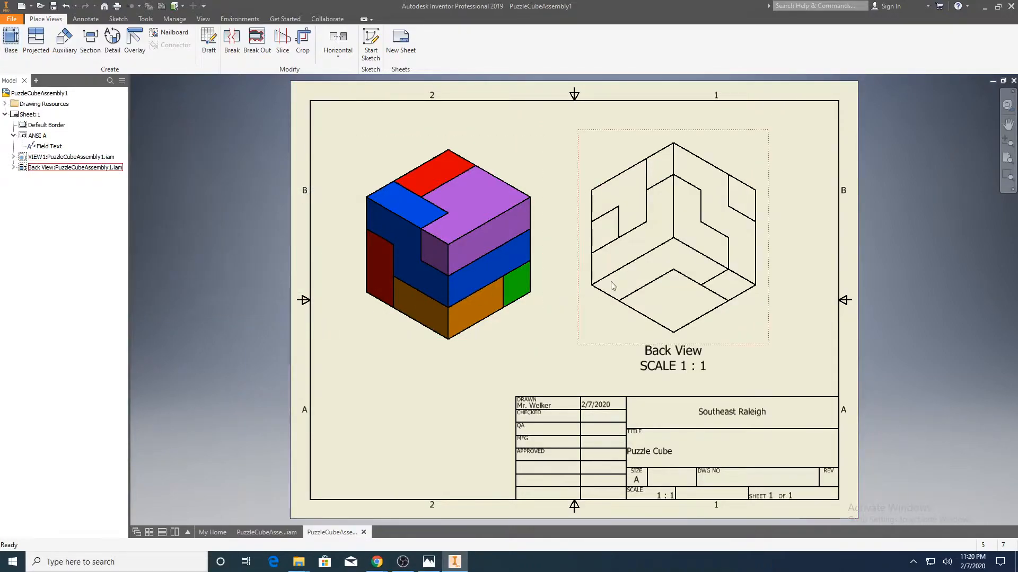
# Apply the shaded style to the Back View
pyautogui.doubleClick(64, 168)
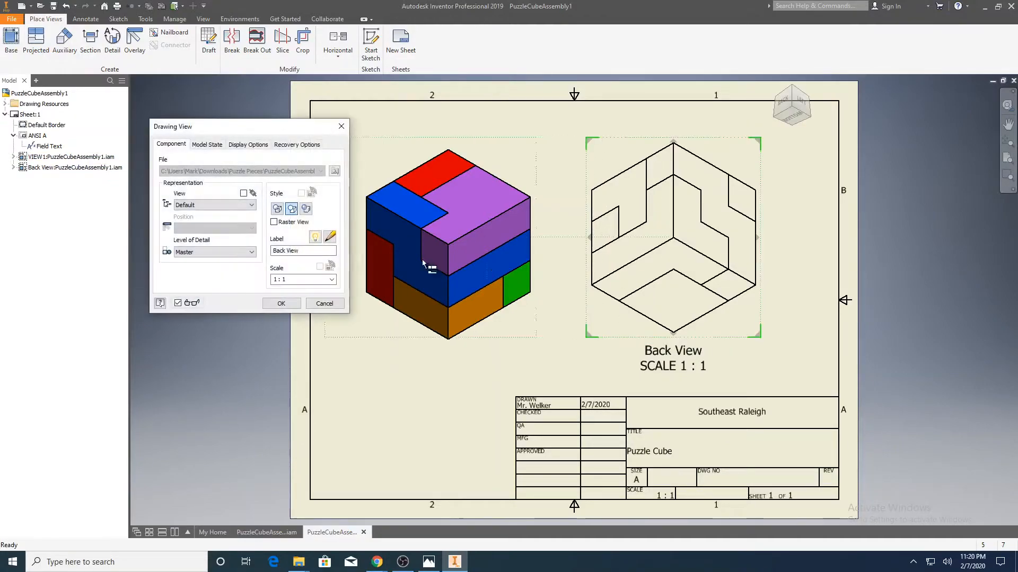
pyautogui.click(307, 209)
pyautogui.click(281, 303)
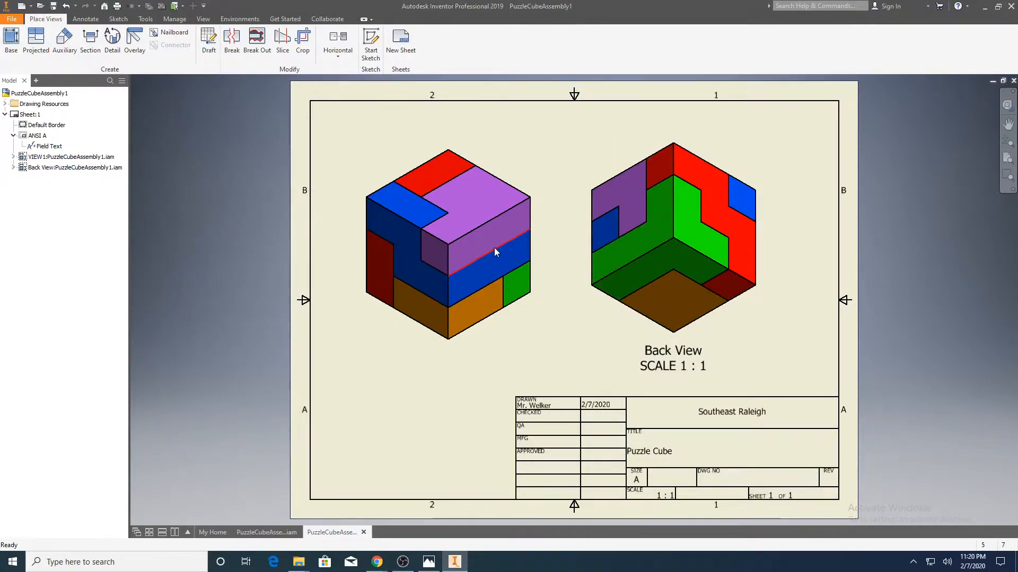
# Label the first isometric view Front View and show its label on the sheet
pyautogui.doubleClick(480, 237)
pyautogui.doubleClick(292, 250)
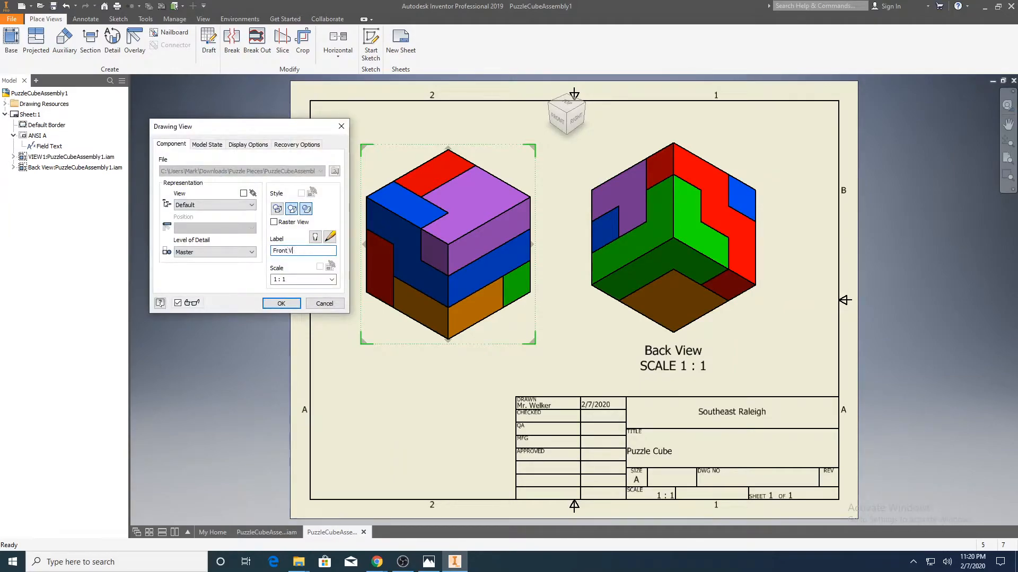
pyautogui.click(293, 300)
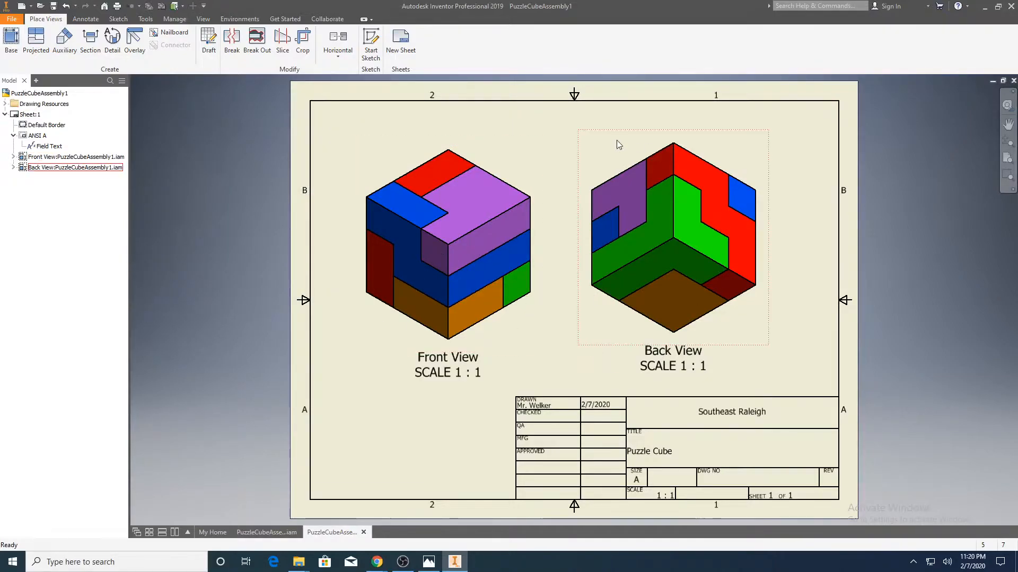
# Add a second sheet to the drawing and start a base view there using the greenPuzzlePiece part file
pyautogui.click(400, 41)
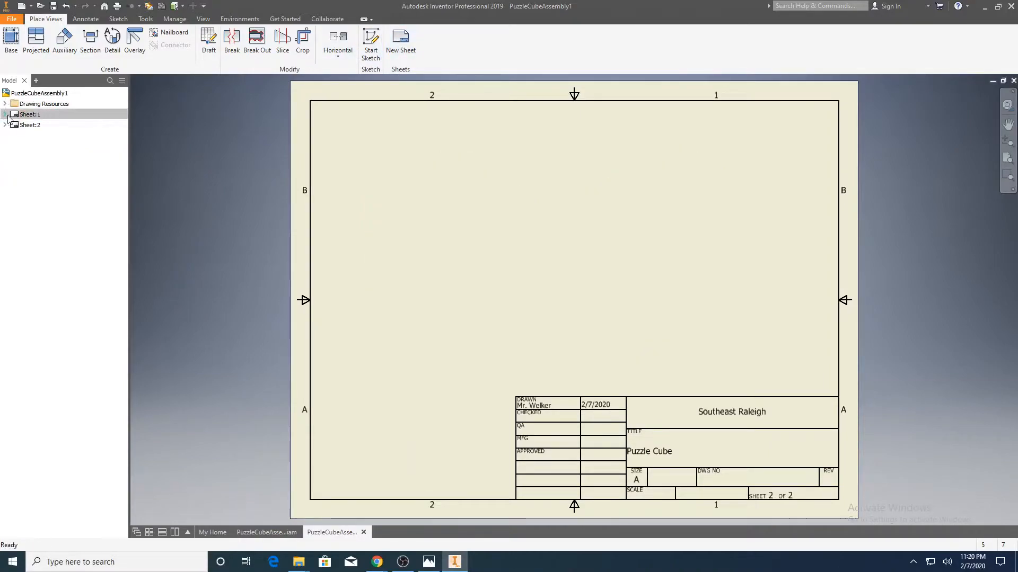
pyautogui.click(13, 38)
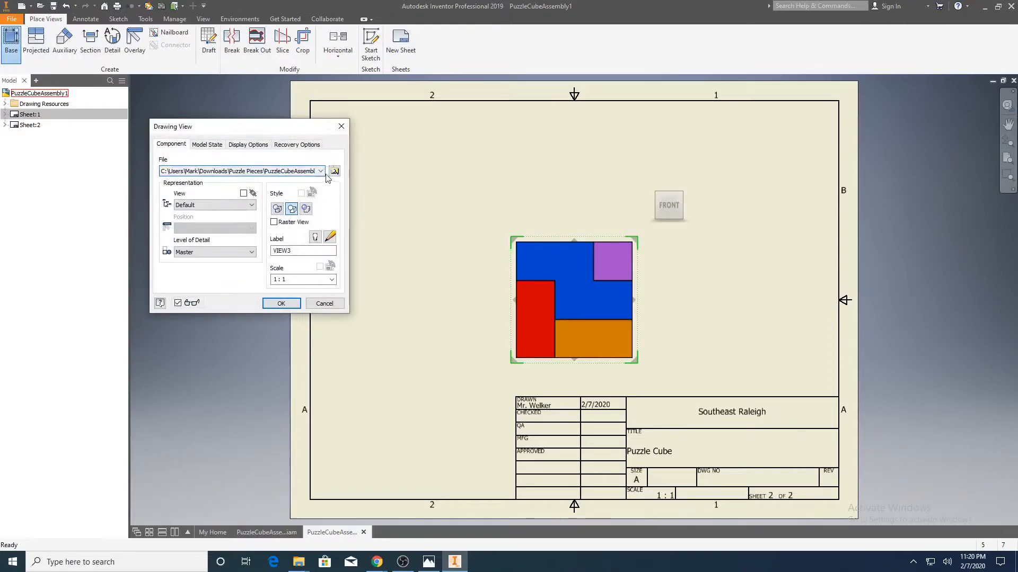
pyautogui.click(318, 171)
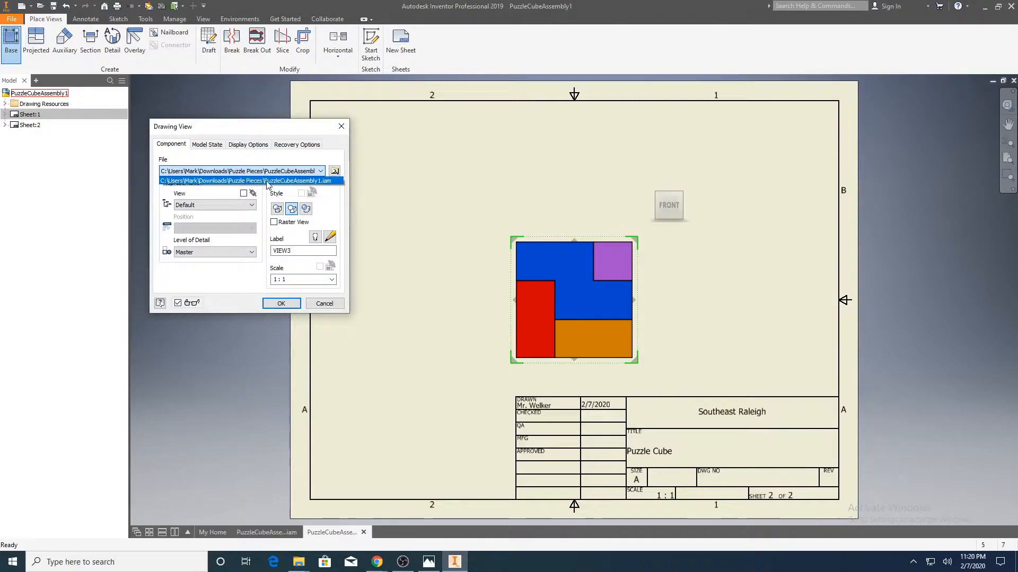
pyautogui.click(293, 180)
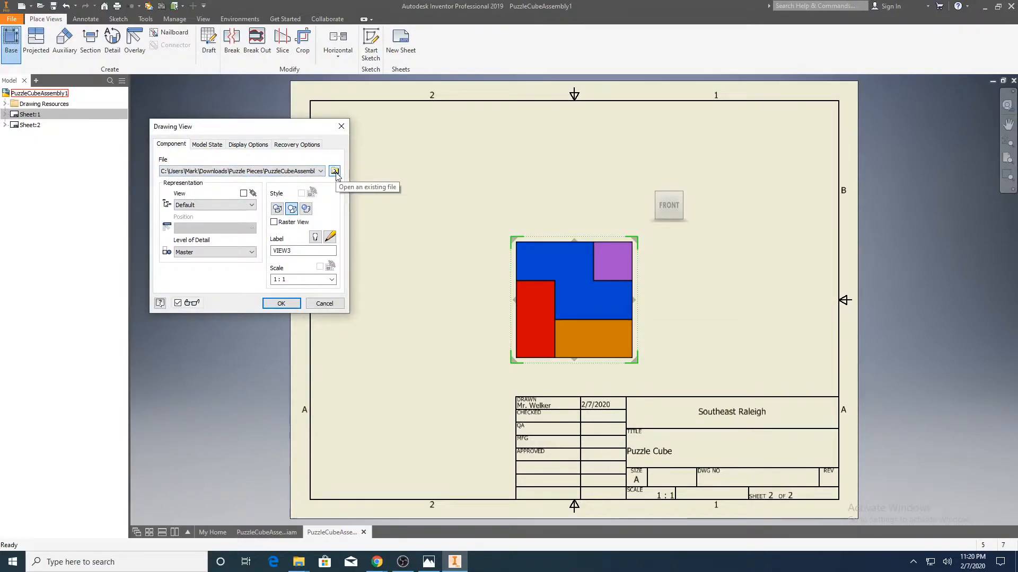
pyautogui.click(334, 172)
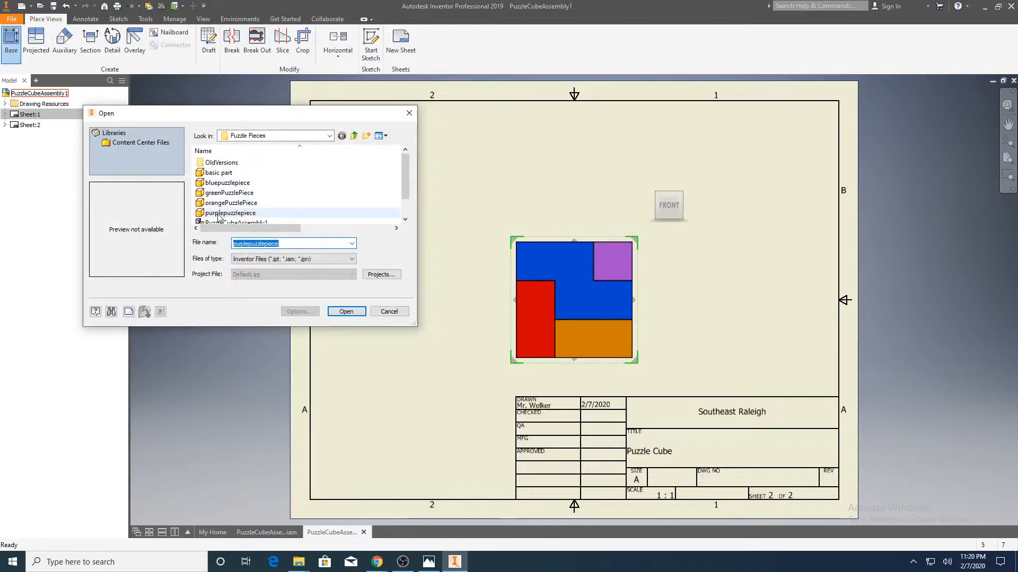
pyautogui.scroll(-1, 226, 189)
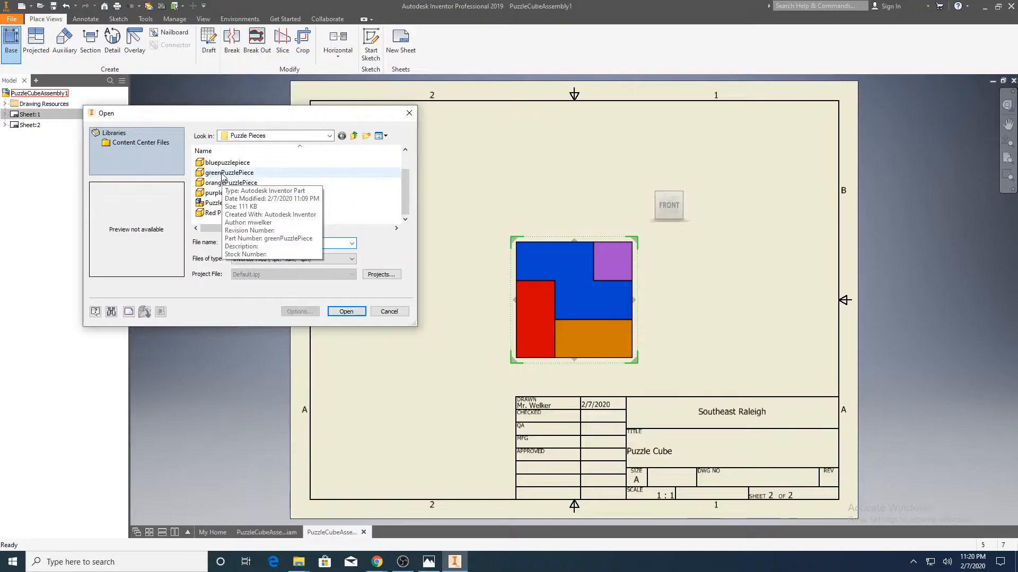
pyautogui.click(226, 173)
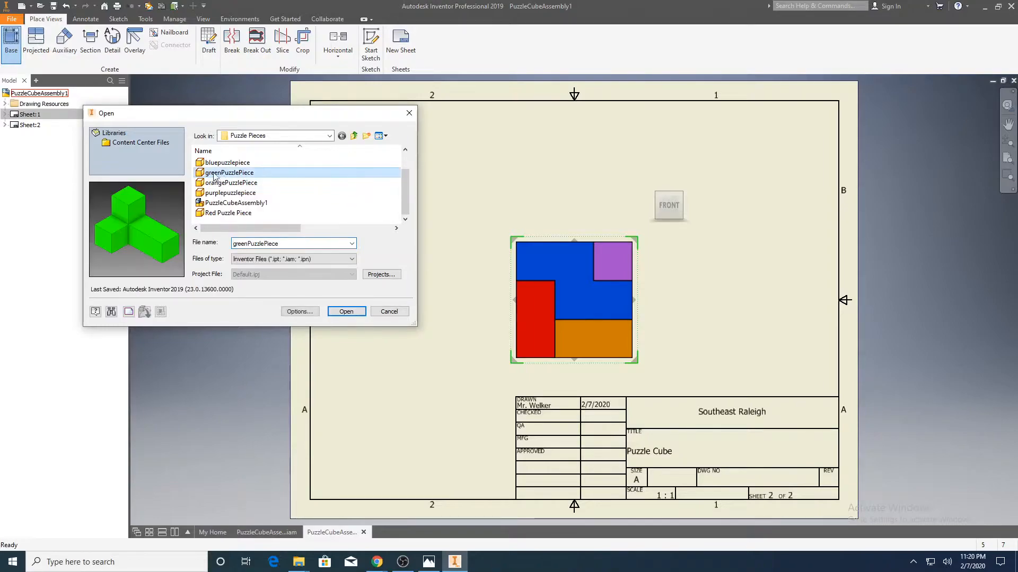
pyautogui.click(345, 312)
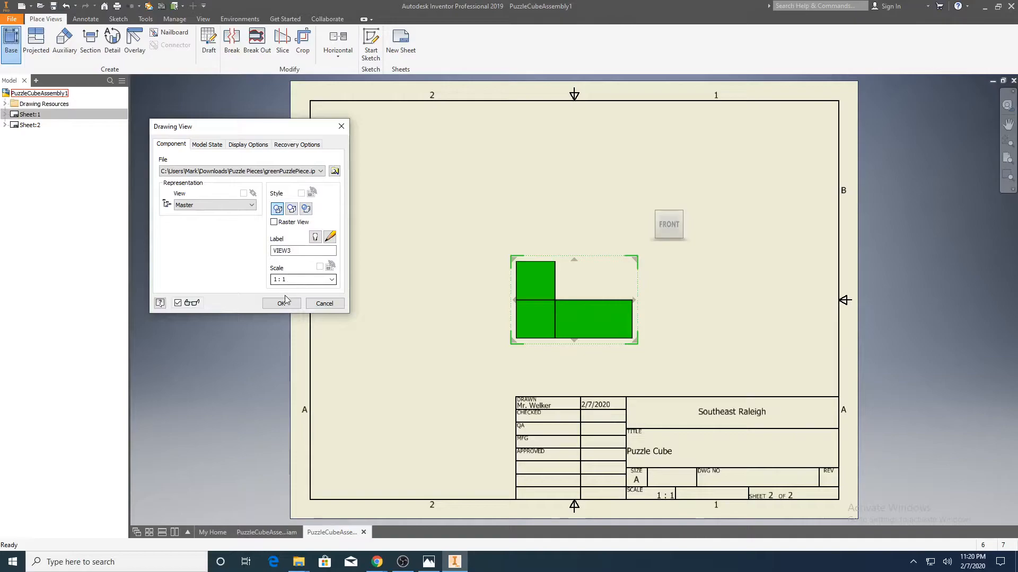
# Place the green piece's front view with projected top, right-side and isometric views, and apply the shaded style to the isometric view
pyautogui.moveTo(564, 319); pyautogui.dragTo(455, 330)
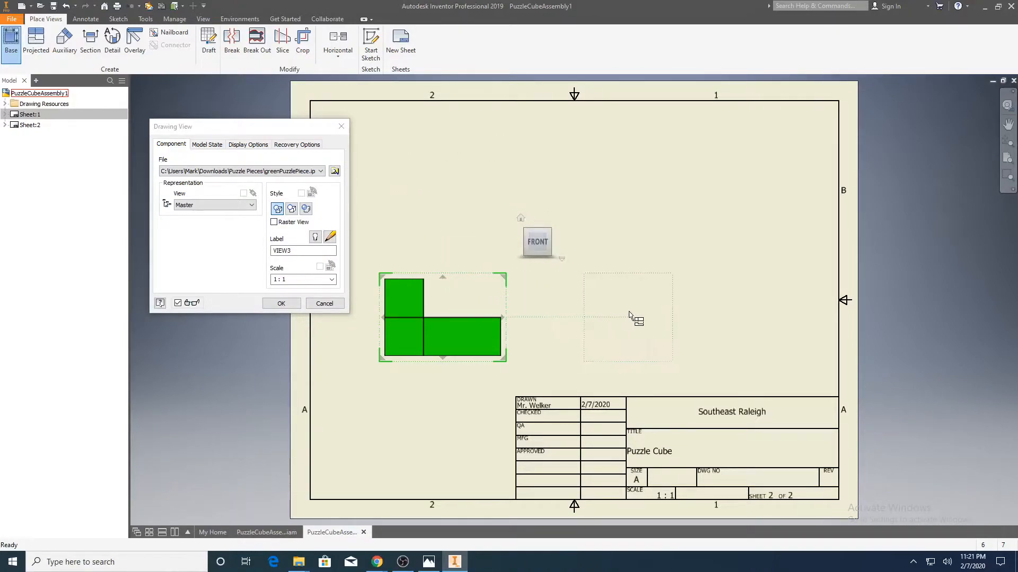
pyautogui.click(435, 178)
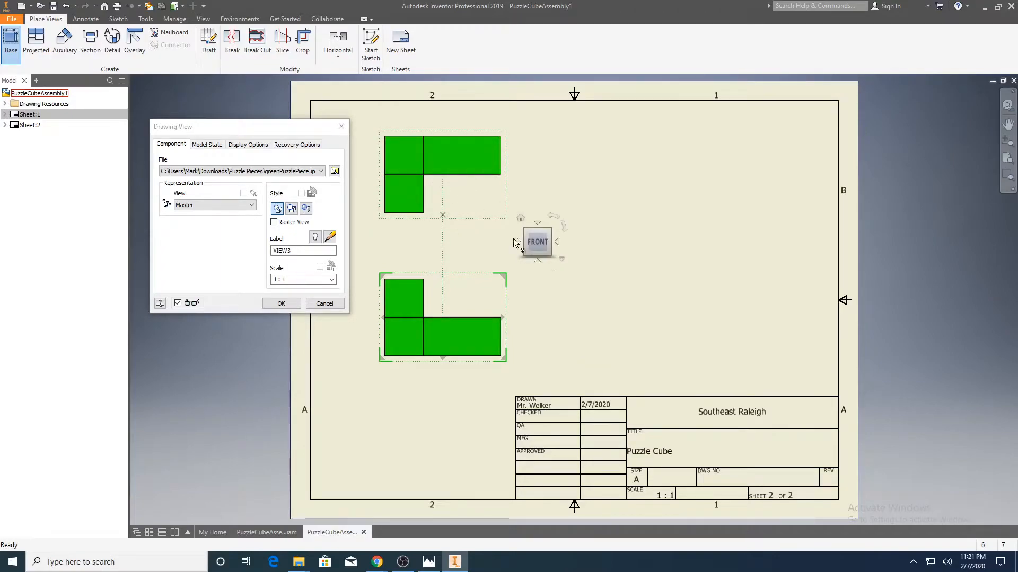
pyautogui.click(651, 317)
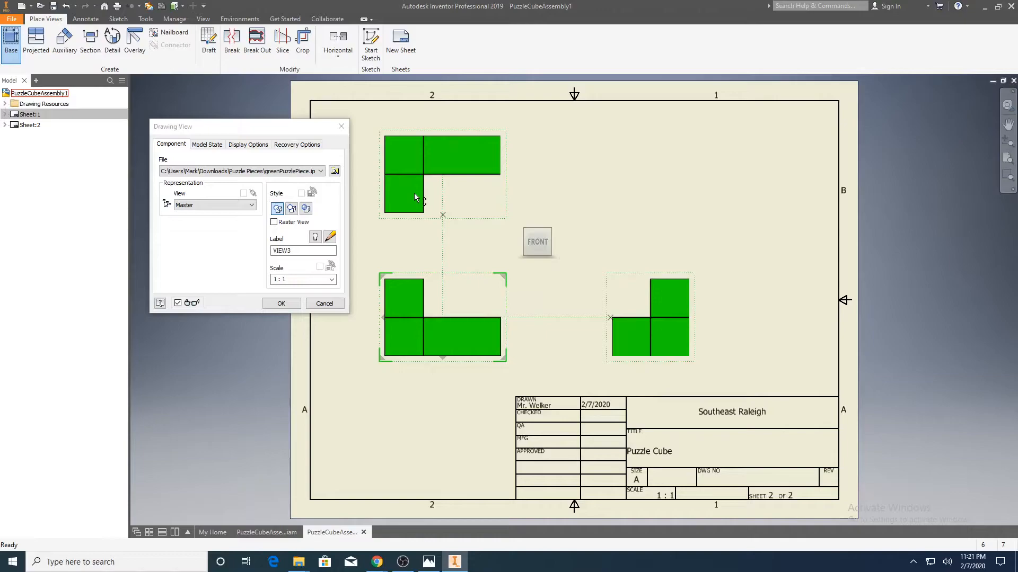
pyautogui.moveTo(540, 249)
pyautogui.click(747, 184)
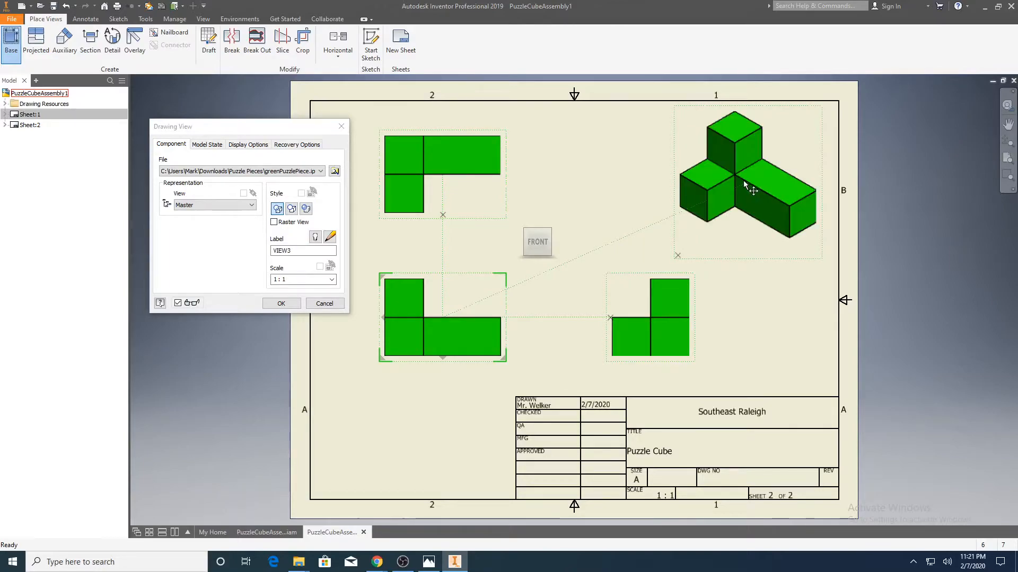
pyautogui.click(282, 304)
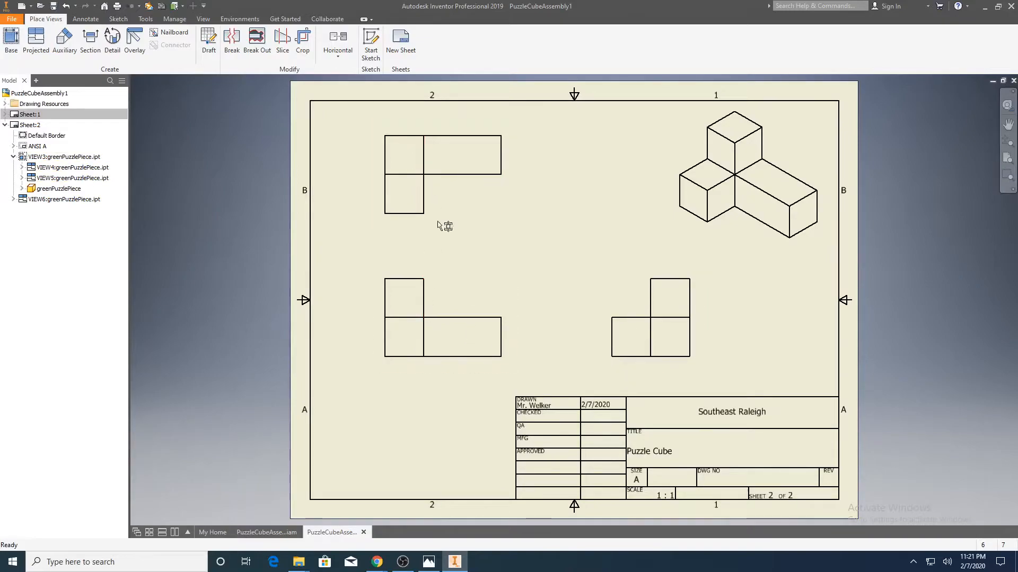
pyautogui.doubleClick(739, 234)
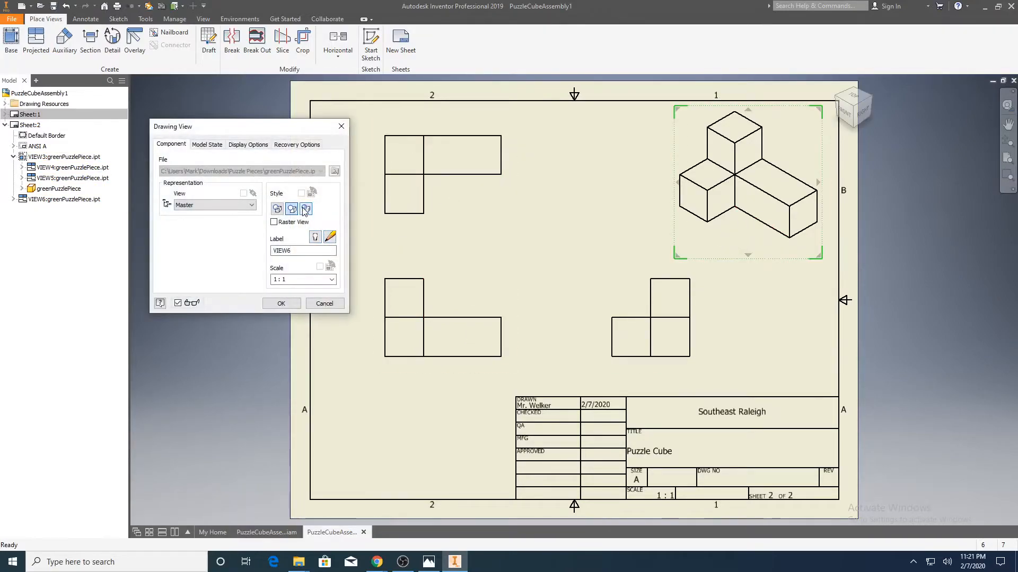
pyautogui.click(281, 303)
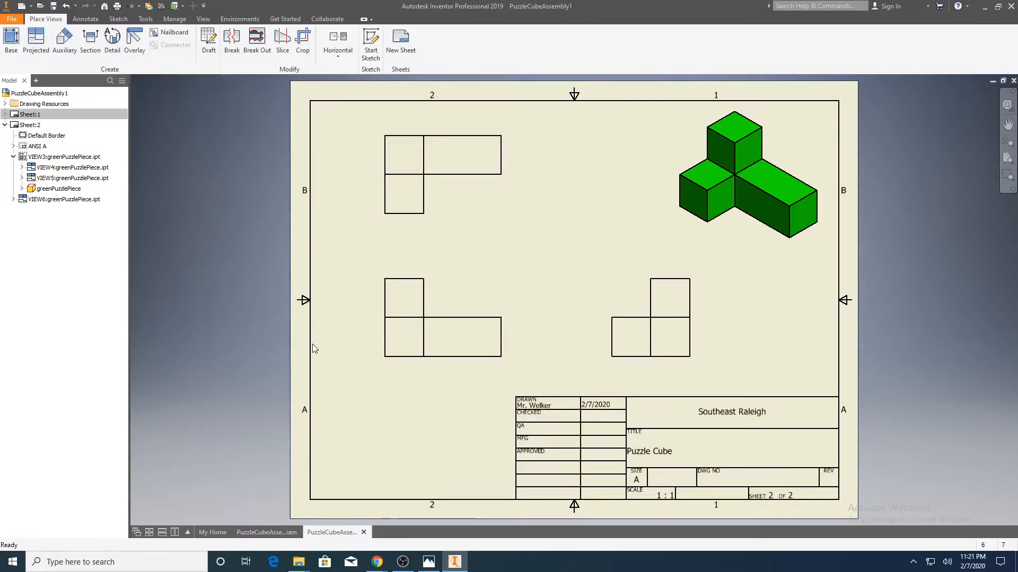
# Dimension the green piece's overall width and the length of its horizontal arm above the front view
pyautogui.click(84, 19)
pyautogui.click(21, 42)
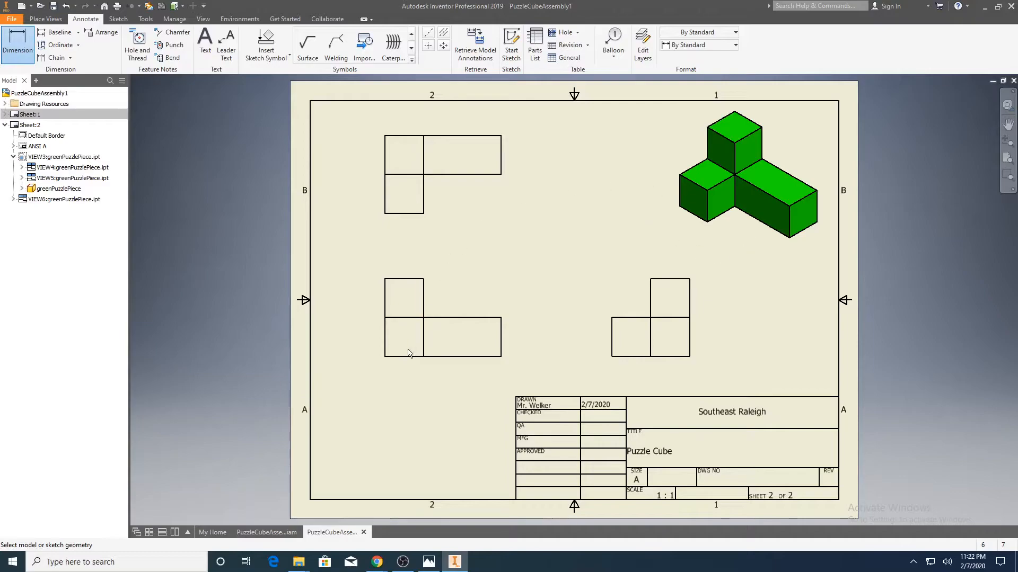
pyautogui.click(385, 345)
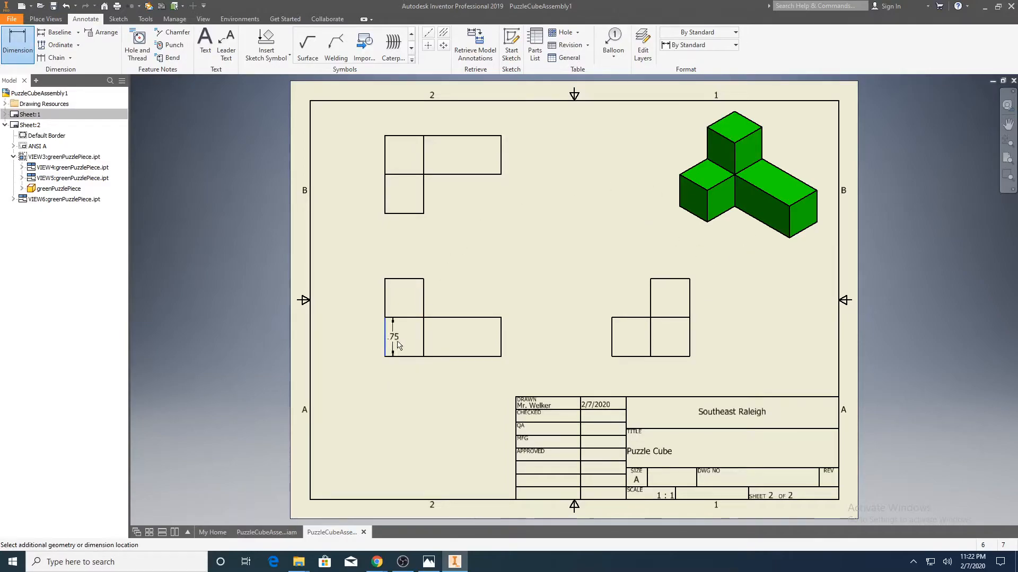
pyautogui.click(500, 344)
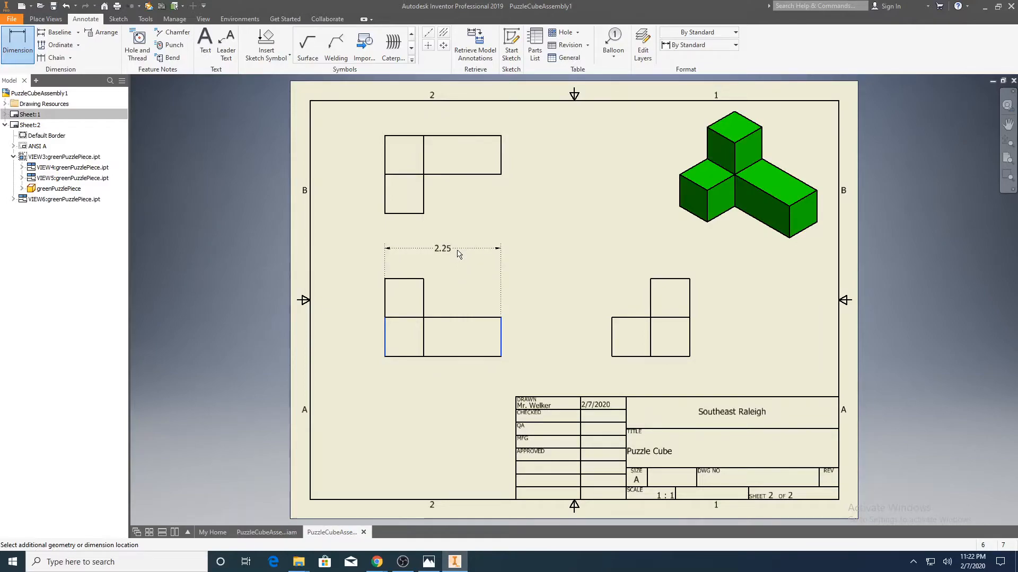
pyautogui.click(459, 249)
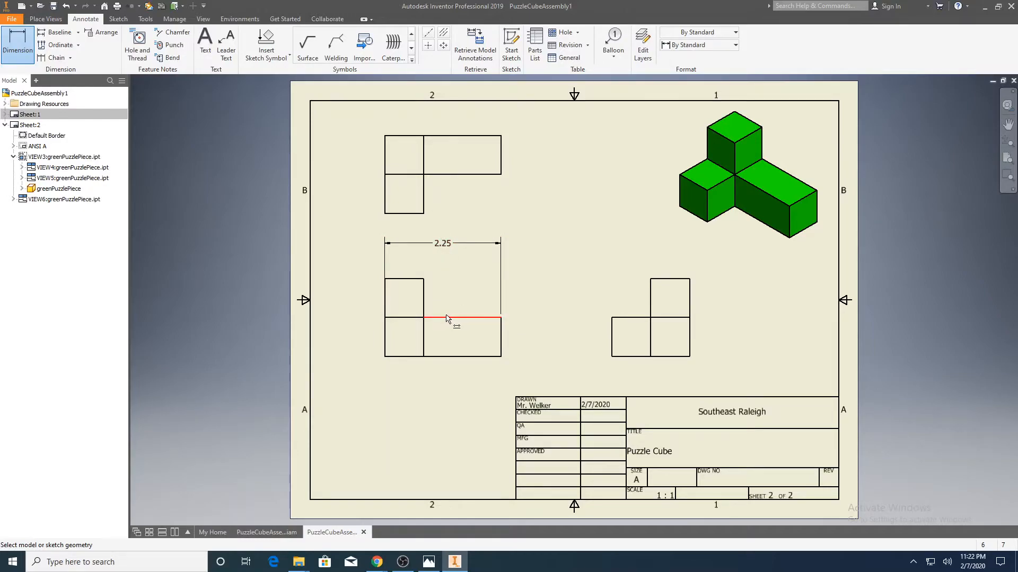
pyautogui.click(427, 284)
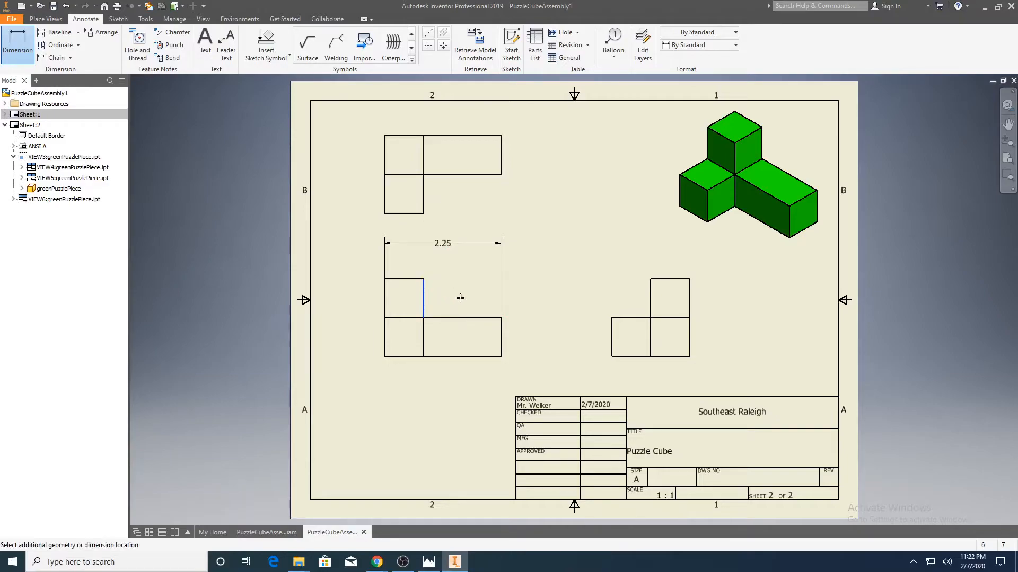
pyautogui.click(497, 319)
pyautogui.click(462, 268)
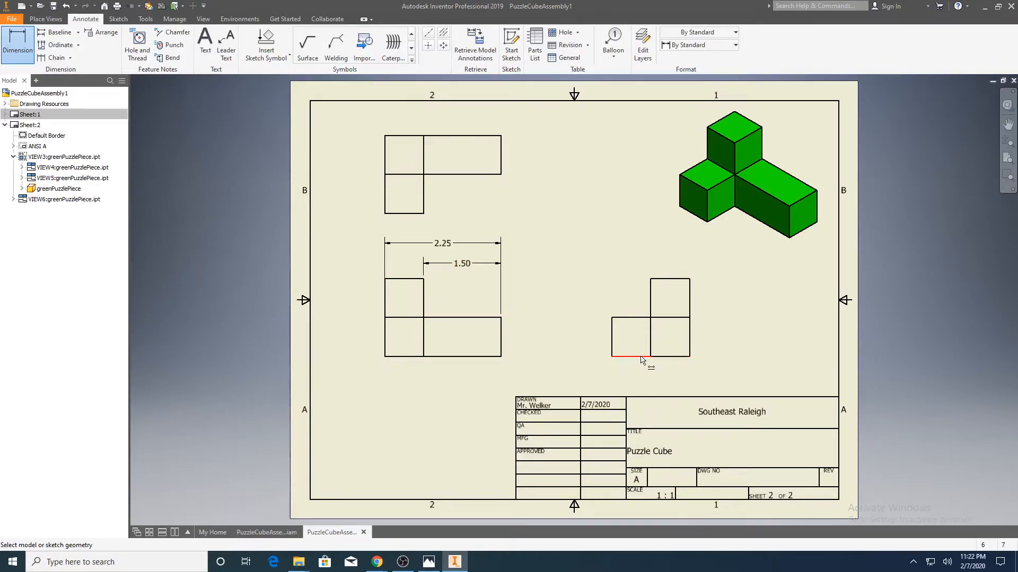
# Dimension the overall height and the lower block's height beside the green piece's right-side view
pyautogui.click(612, 345)
pyautogui.click(651, 280)
pyautogui.click(559, 318)
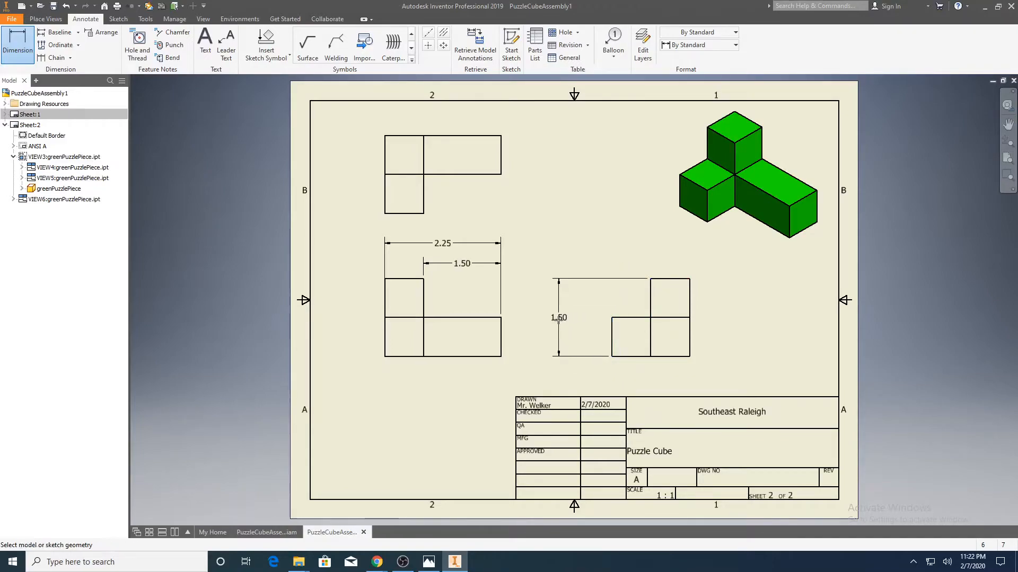
pyautogui.click(612, 334)
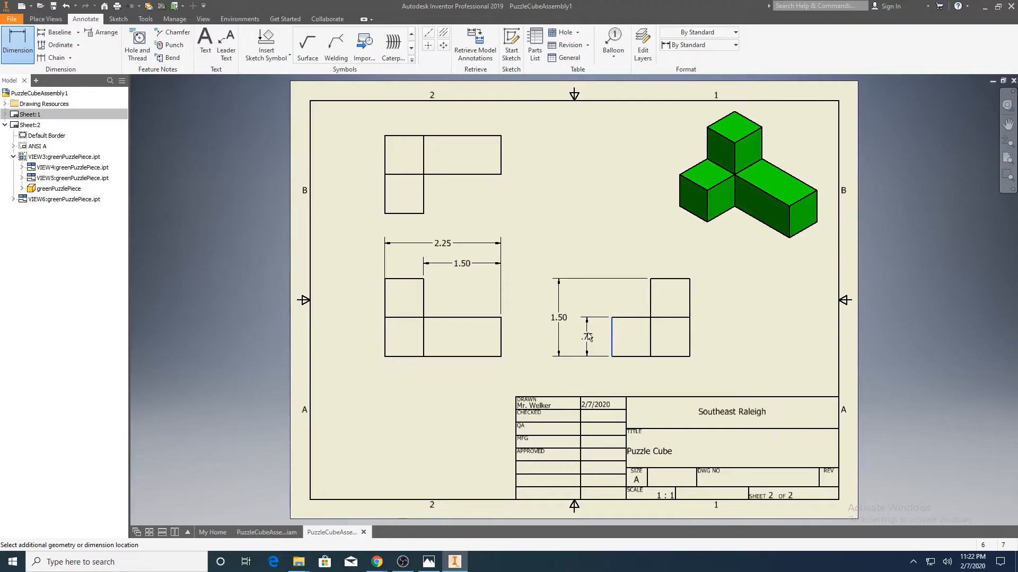
pyautogui.click(592, 336)
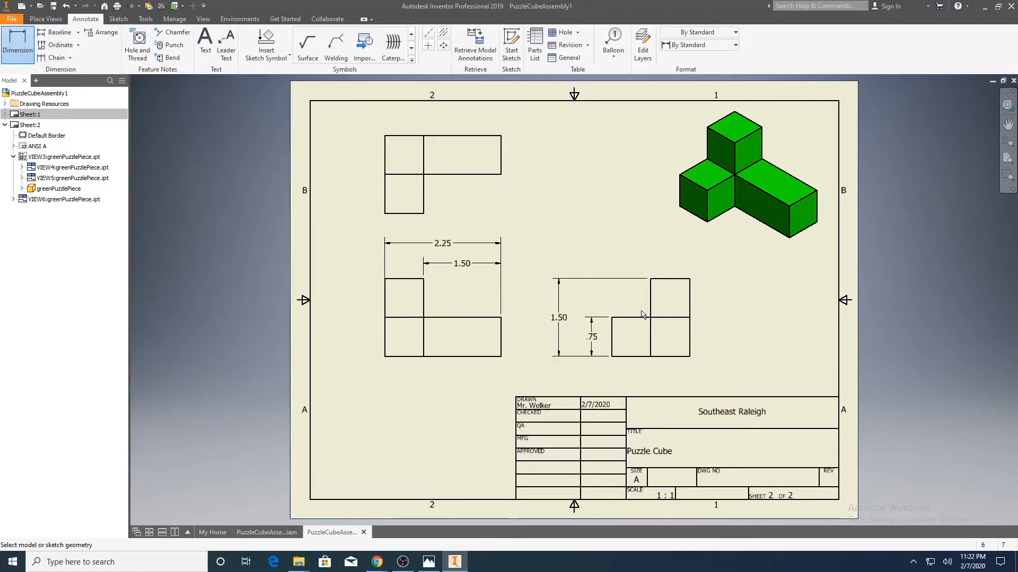
# Dimension the overall depth and the long arm's depth beside the green piece's top view
pyautogui.click(416, 213)
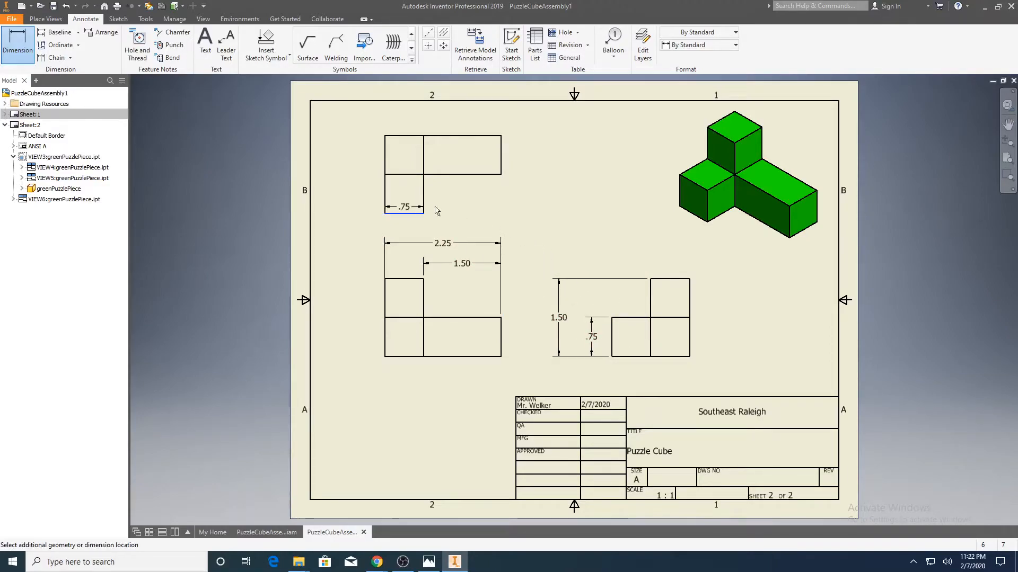
pyautogui.click(499, 137)
pyautogui.click(545, 182)
pyautogui.click(501, 162)
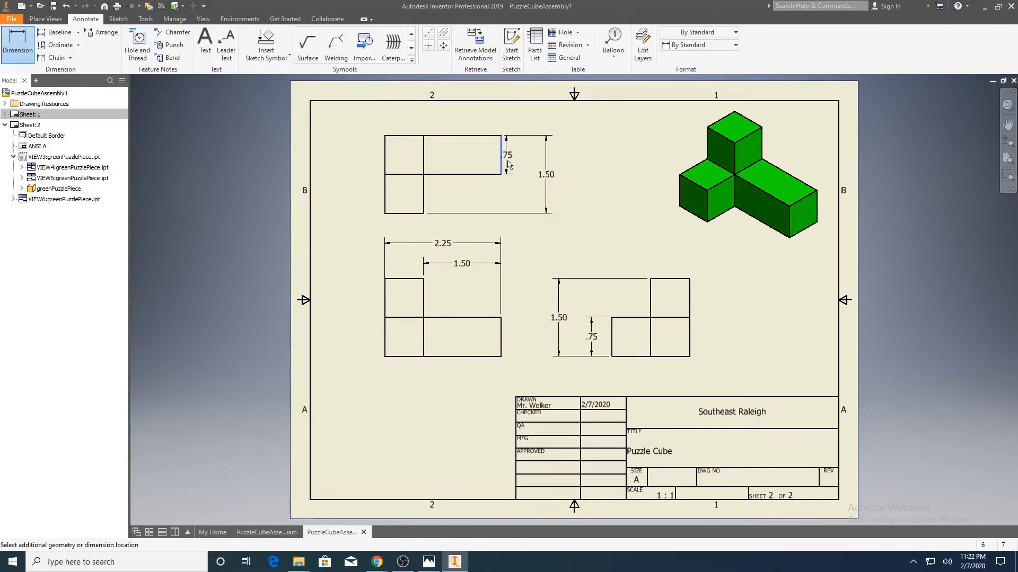
pyautogui.click(519, 165)
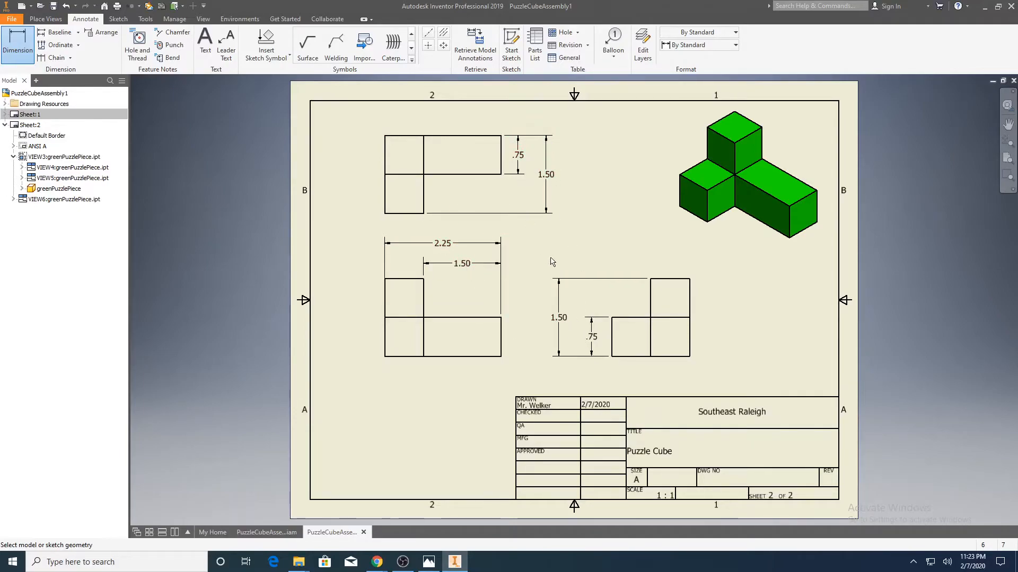
# Add a third sheet to the drawing
pyautogui.scroll(2, 546, 276)
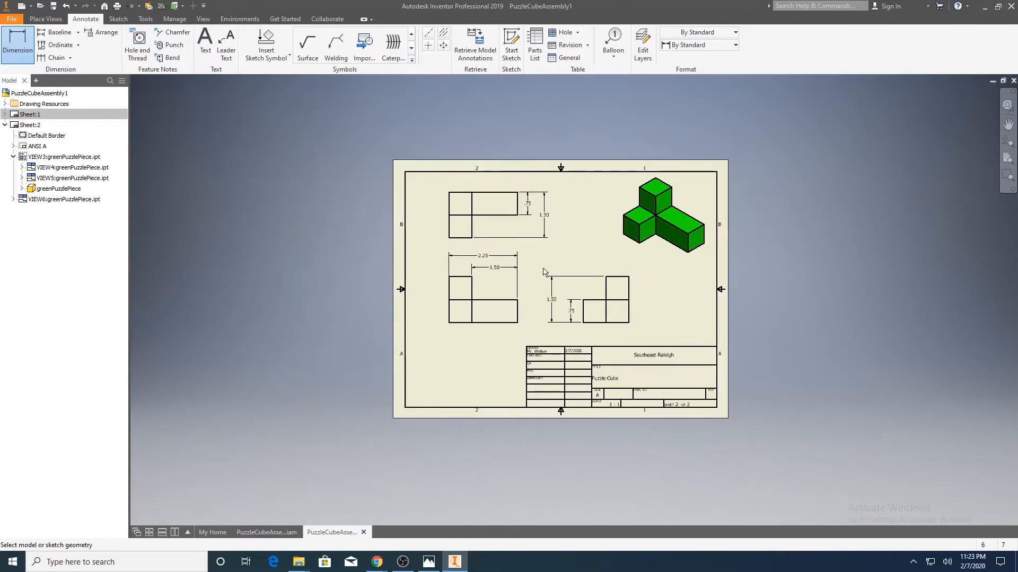
pyautogui.scroll(-3, 543, 271)
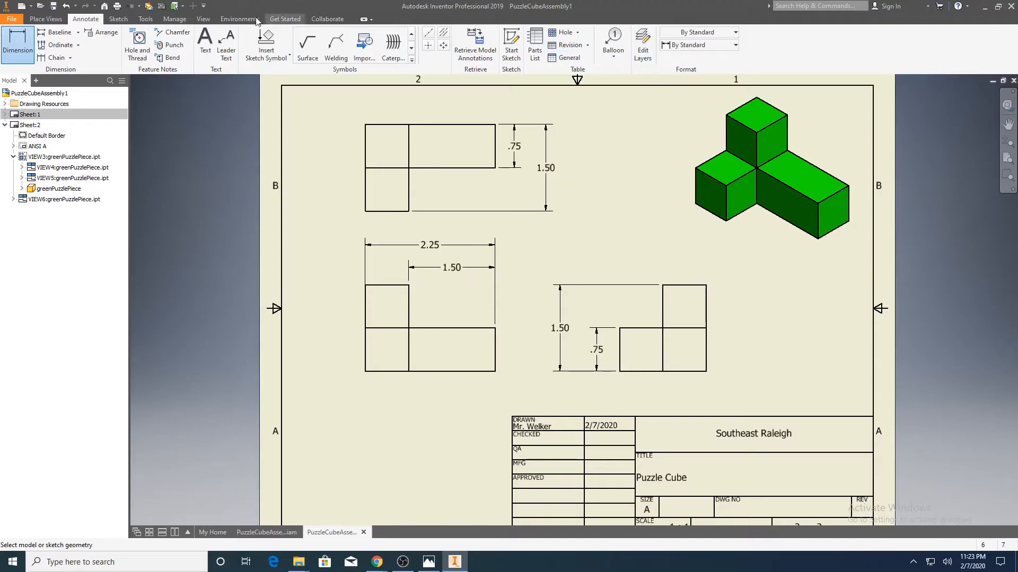
pyautogui.click(46, 19)
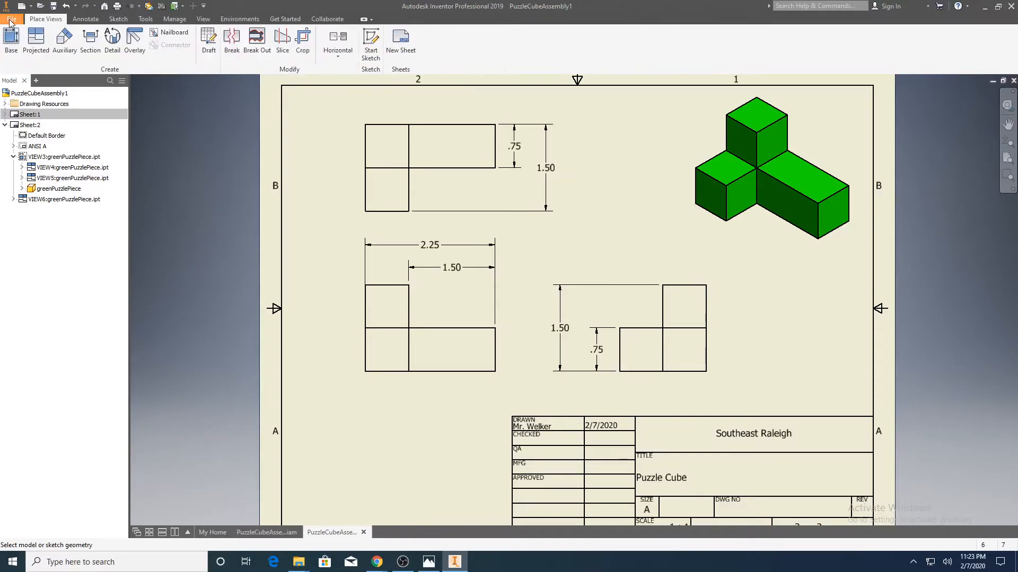
pyautogui.click(401, 41)
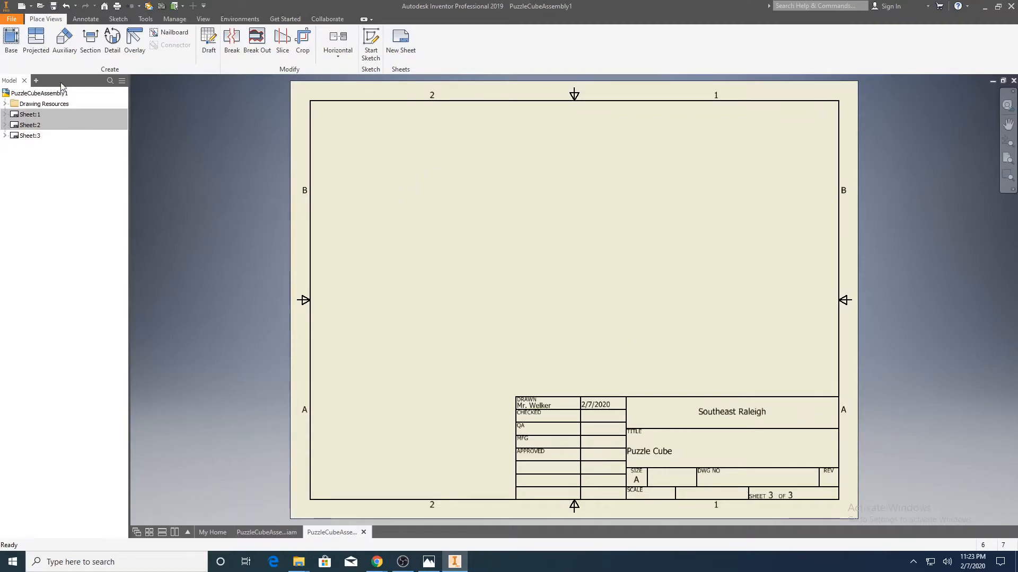
# Start an isometric base view of the puzzle cube assembly at scale 1/2 in the sheet's upper-left area
pyautogui.click(16, 41)
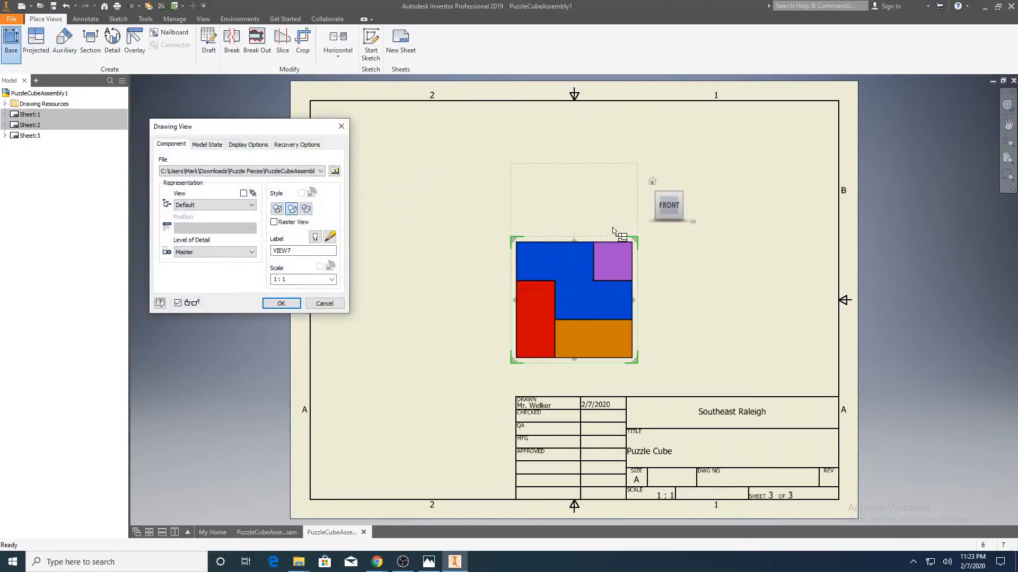
pyautogui.click(652, 182)
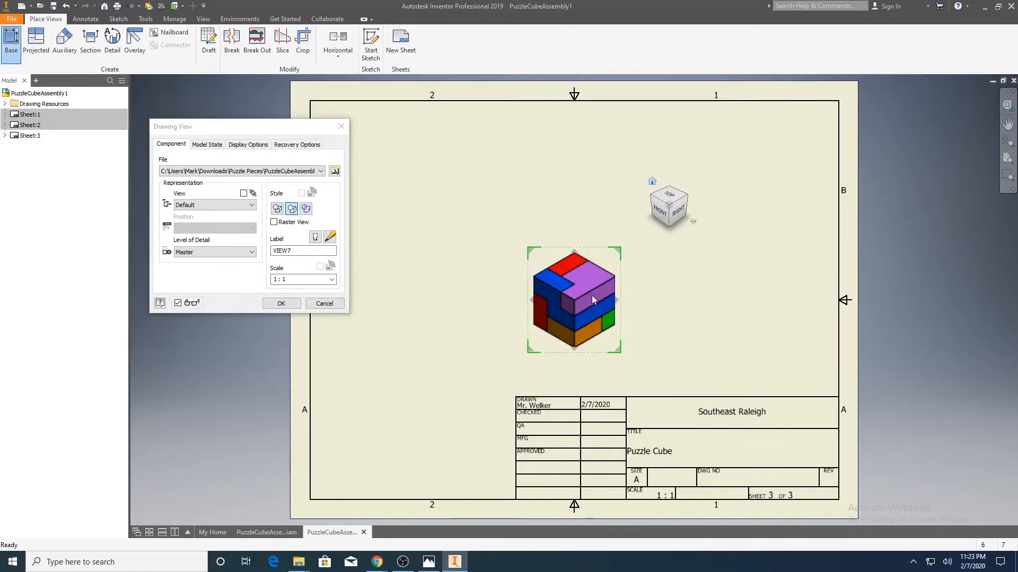
pyautogui.moveTo(594, 309); pyautogui.dragTo(441, 186)
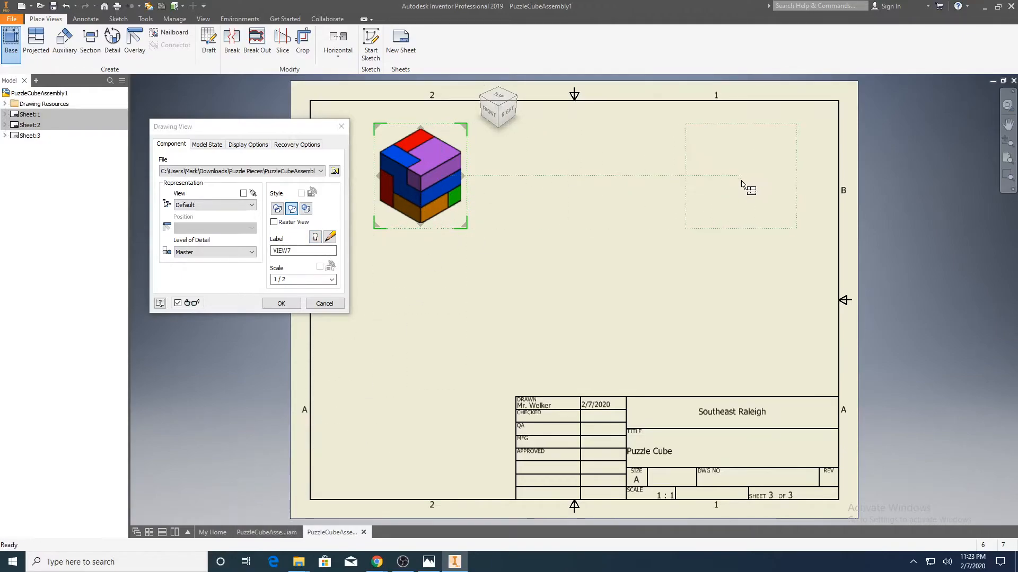
# Label the new cube view Step 1 with its label shown, make it shaded, and create it
pyautogui.doubleClick(280, 252)
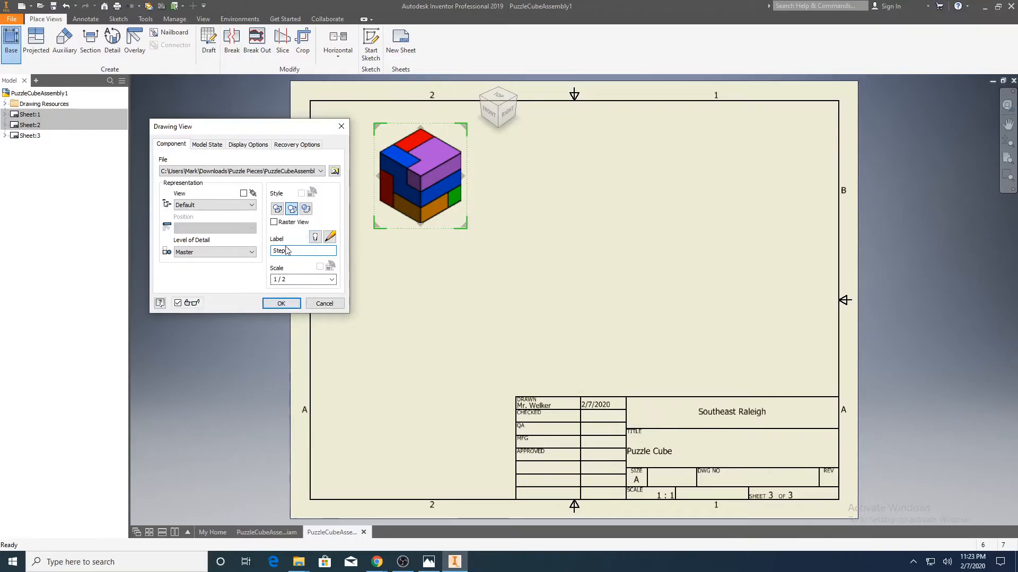
pyautogui.click(317, 239)
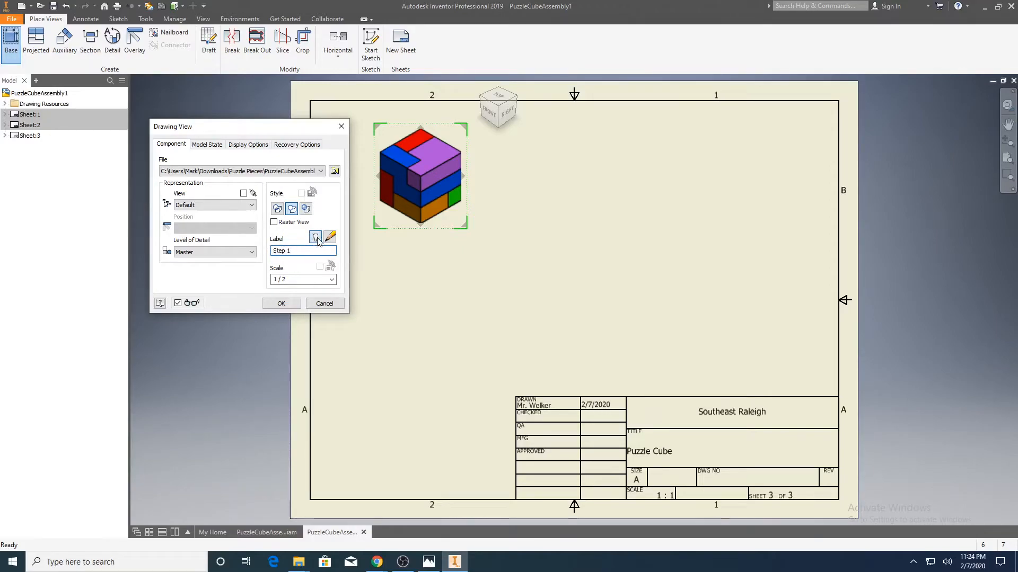
pyautogui.click(306, 211)
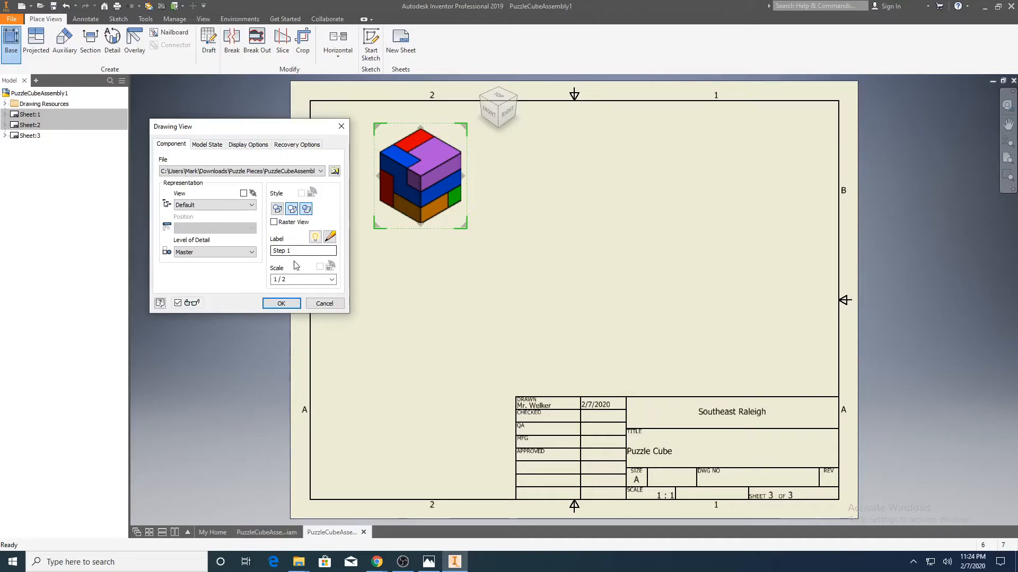
pyautogui.click(281, 303)
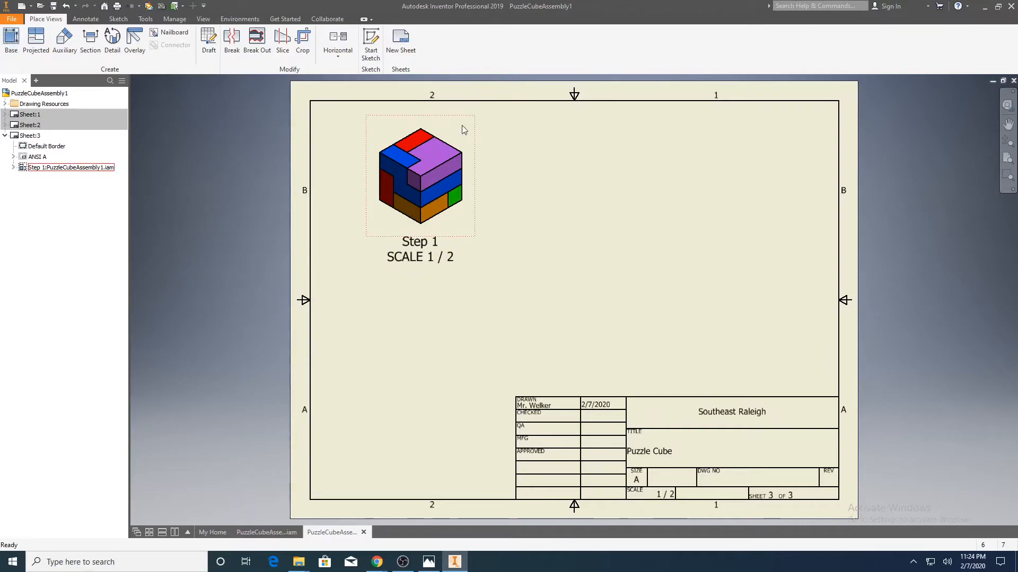
# Copy the Step 1 view and place the duplicate beside it in the sheet's upper middle
pyautogui.rightClick(443, 157)
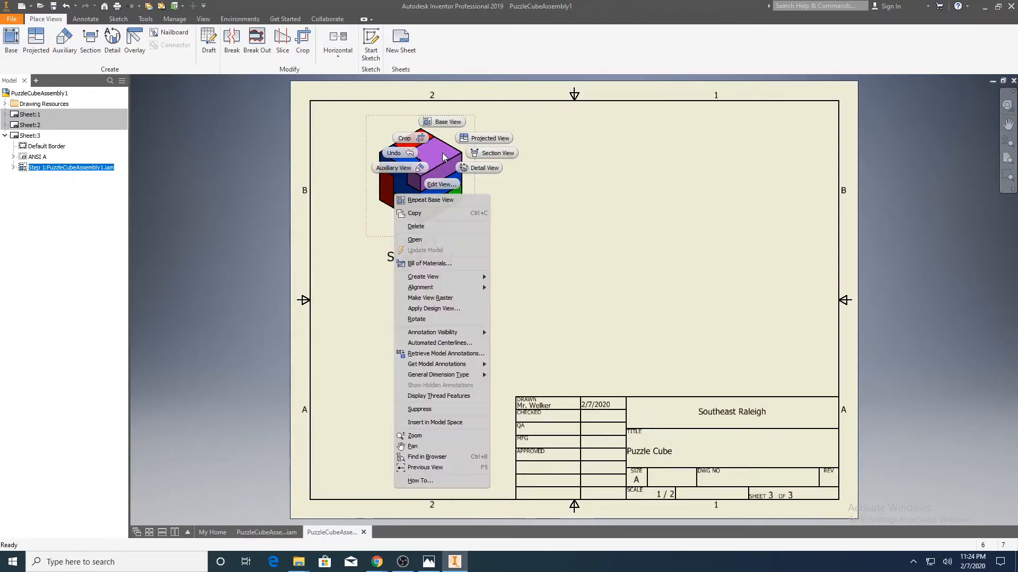
pyautogui.click(437, 214)
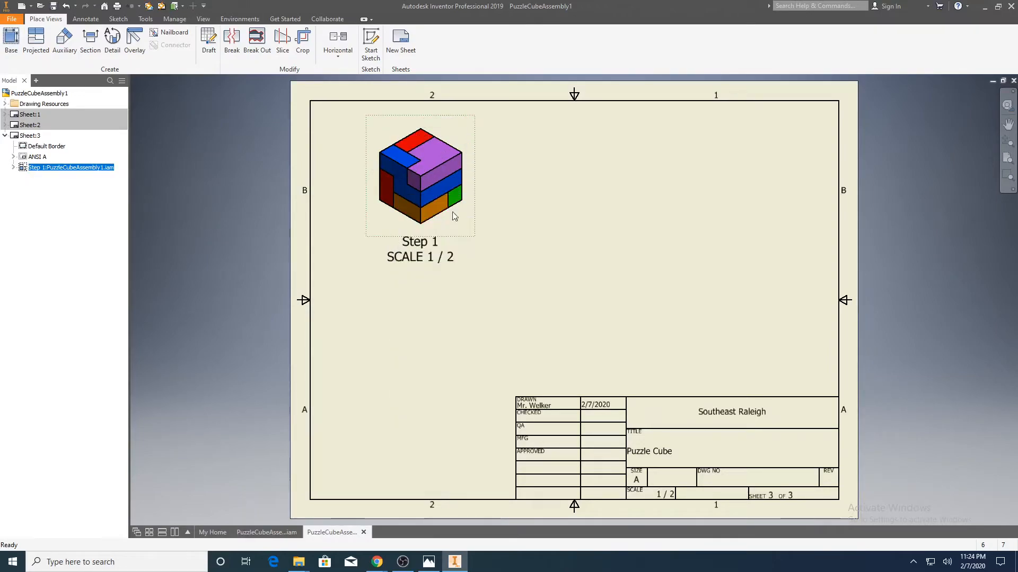
pyautogui.rightClick(513, 154)
pyautogui.click(495, 220)
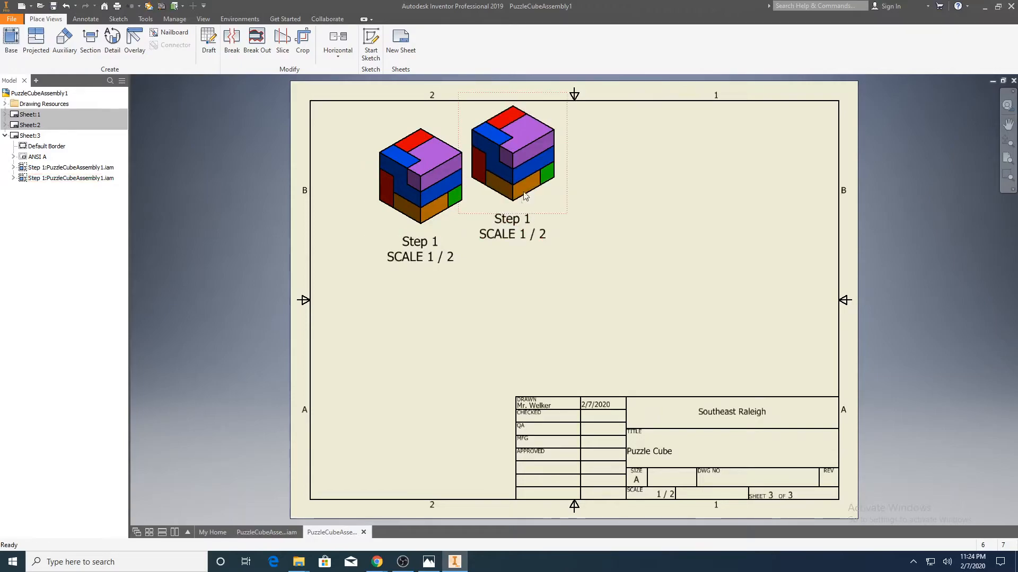
pyautogui.moveTo(540, 205); pyautogui.dragTo(615, 238)
# Paste a third copy of the cube view in the sheet's upper-right area and undo the label move
pyautogui.rightClick(719, 173)
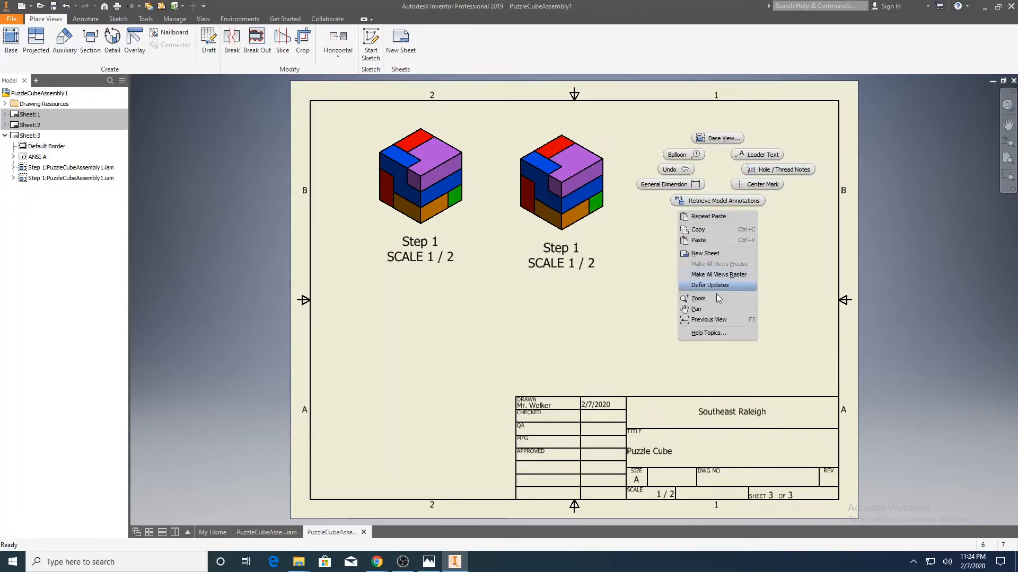
pyautogui.click(711, 240)
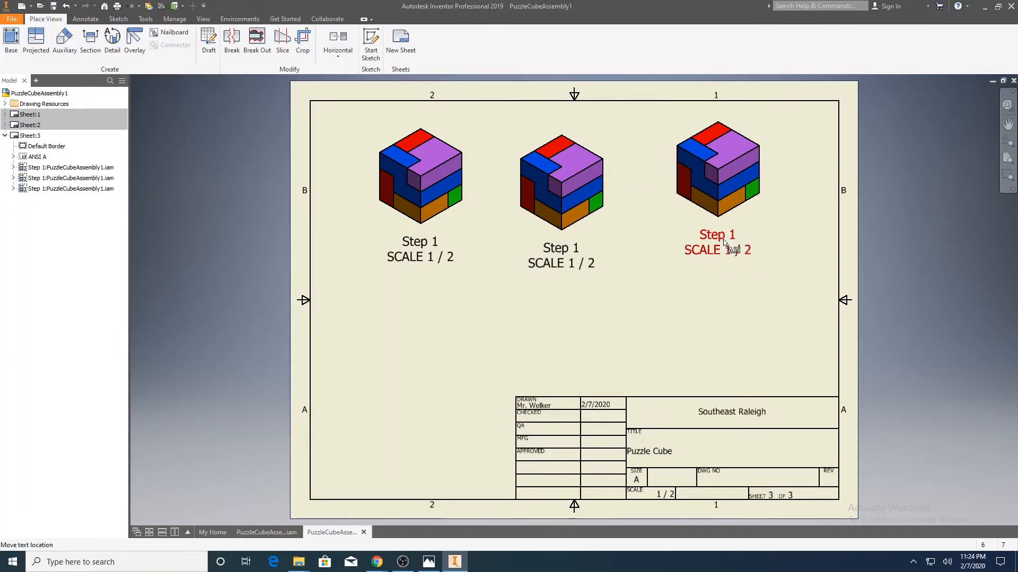
pyautogui.moveTo(722, 256)
pyautogui.mouseDown()
pyautogui.moveTo(723, 269)
pyautogui.moveTo(711, 233)
pyautogui.moveTo(698, 256)
pyautogui.moveTo(725, 262)
pyautogui.moveTo(718, 252)
pyautogui.mouseUp()
pyautogui.hotkey('ctrl', 'z')
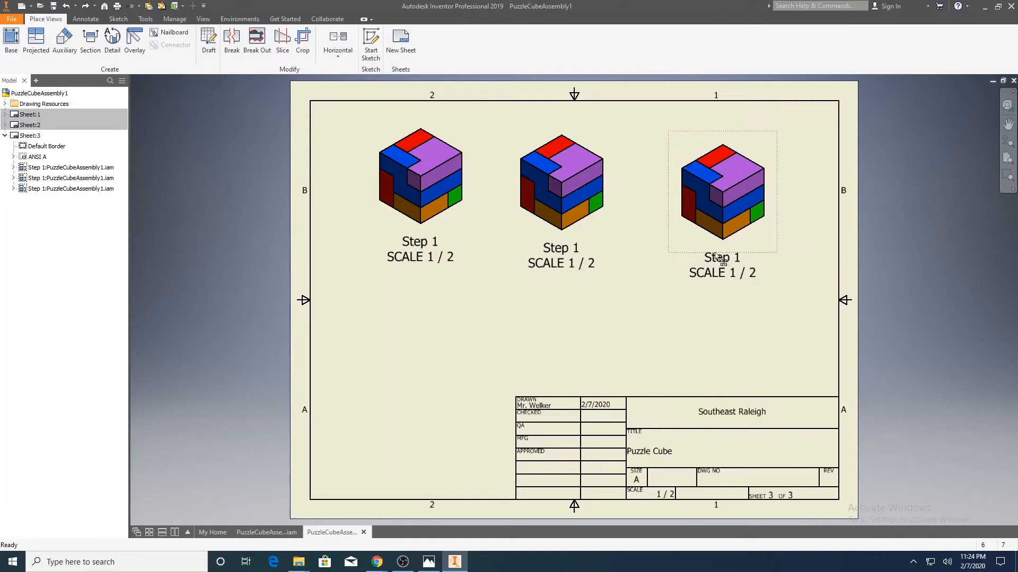
# Paste two more copies of the cube view to form a lower row above the title block
pyautogui.rightClick(470, 311)
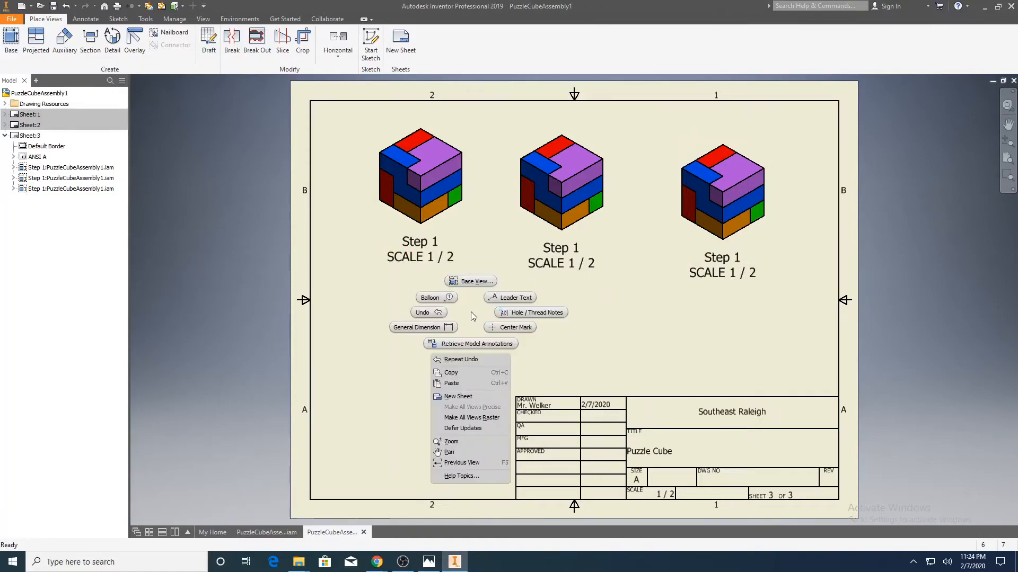
pyautogui.click(460, 383)
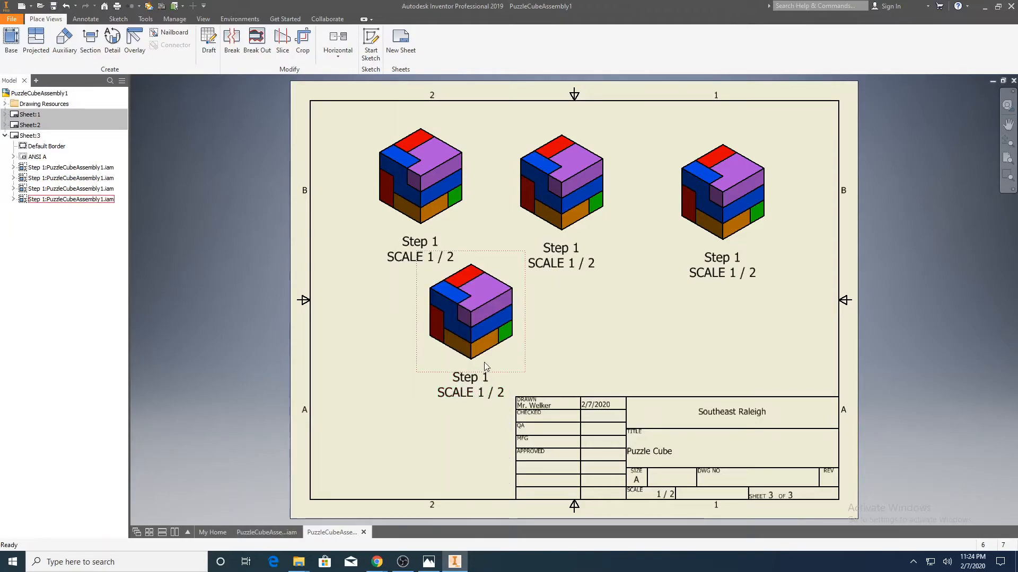
pyautogui.rightClick(619, 284)
pyautogui.click(594, 356)
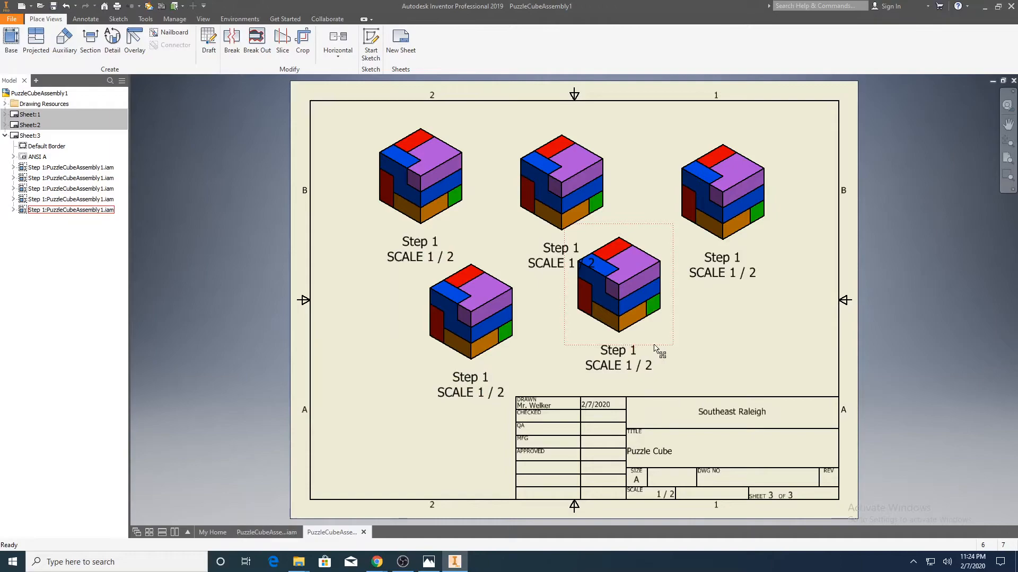
pyautogui.click(672, 377)
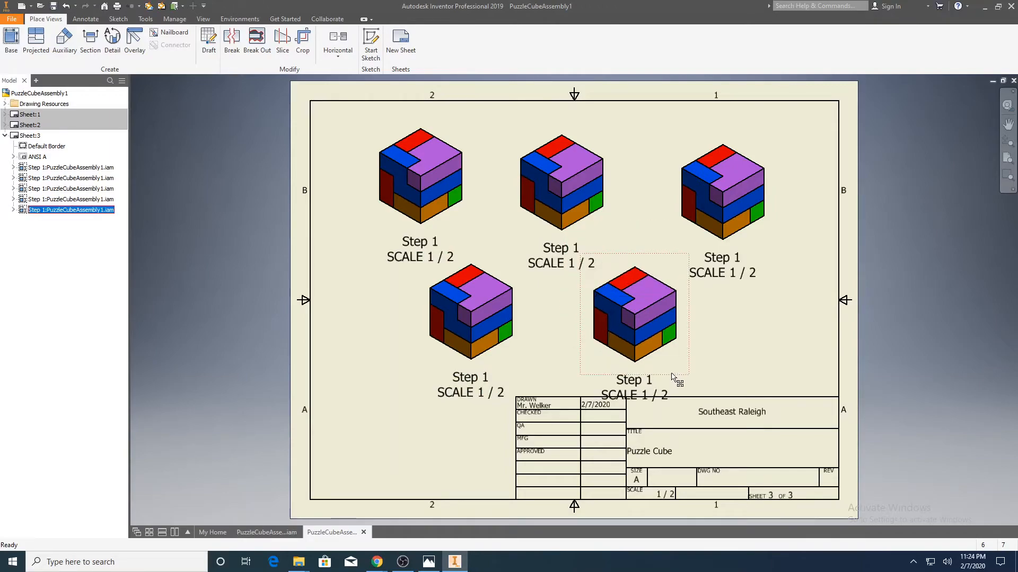
# Move all five cube views slightly upward together so the lower labels clear the title block
pyautogui.moveTo(329, 109); pyautogui.dragTo(835, 430)
pyautogui.moveTo(673, 260); pyautogui.dragTo(669, 242)
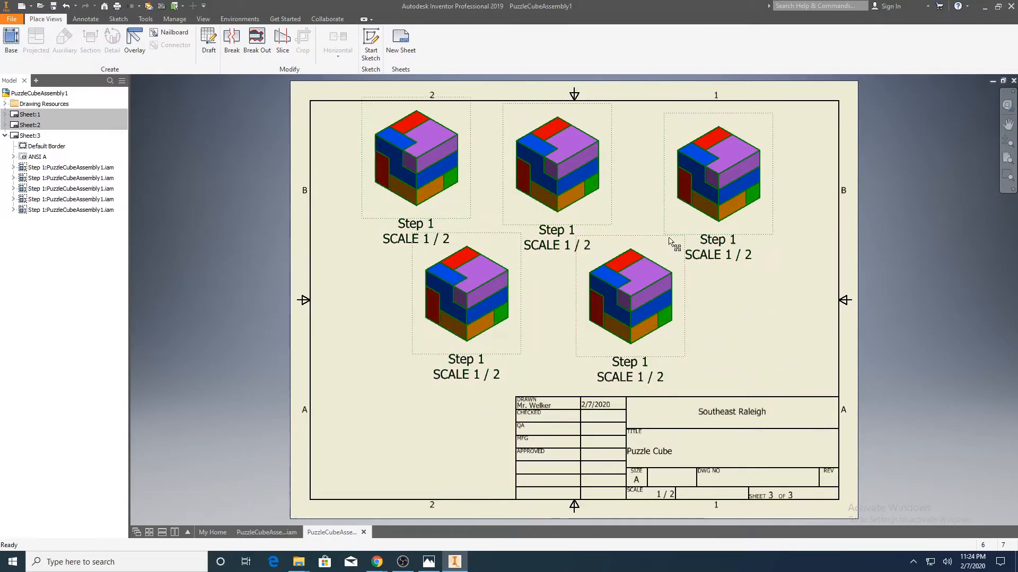
pyautogui.click(734, 317)
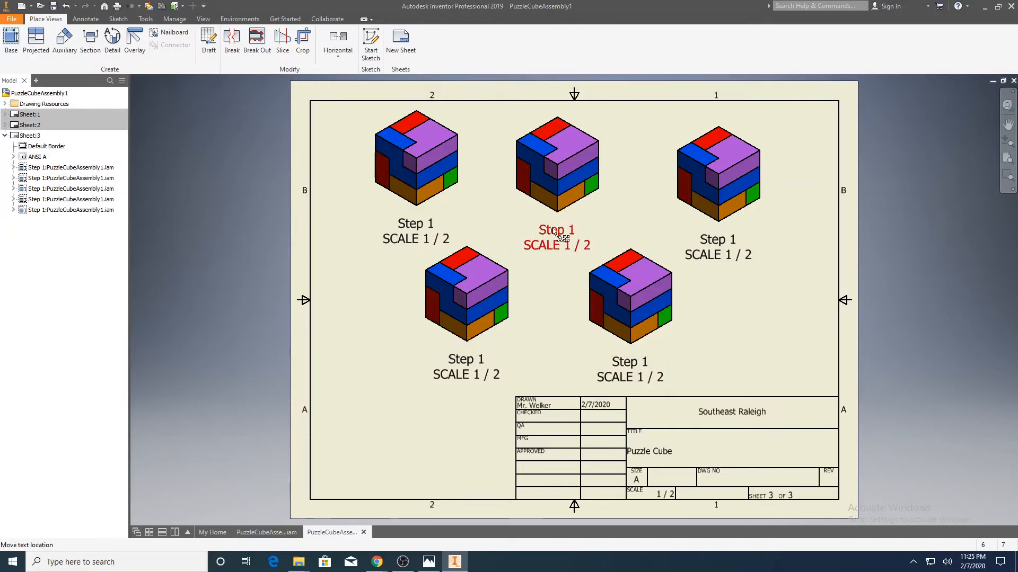
# Relabel the upper-middle cube view as Step 2 and the upper-right cube view as Step 3
pyautogui.doubleClick(593, 207)
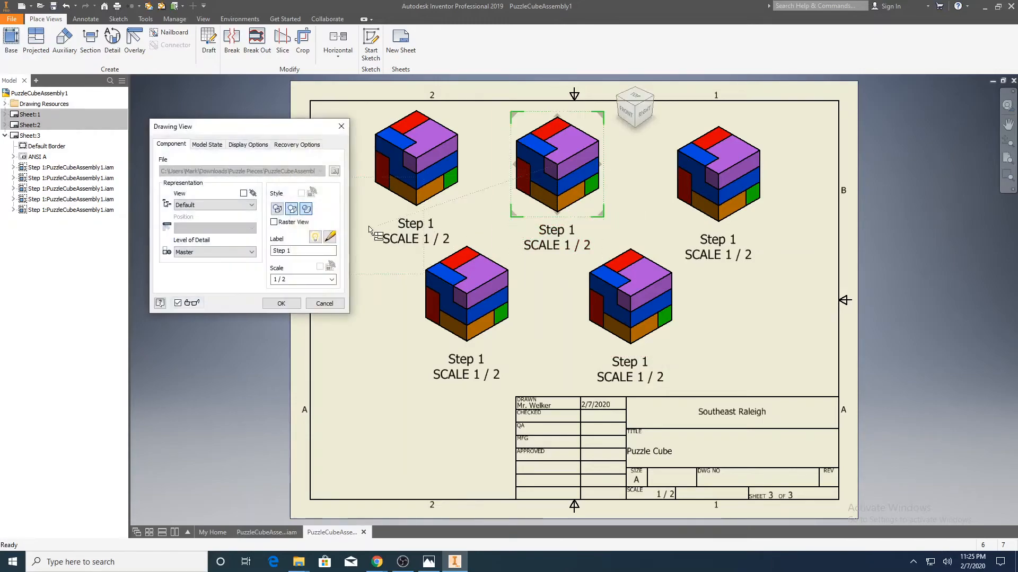
pyautogui.click(298, 251)
pyautogui.write('2')
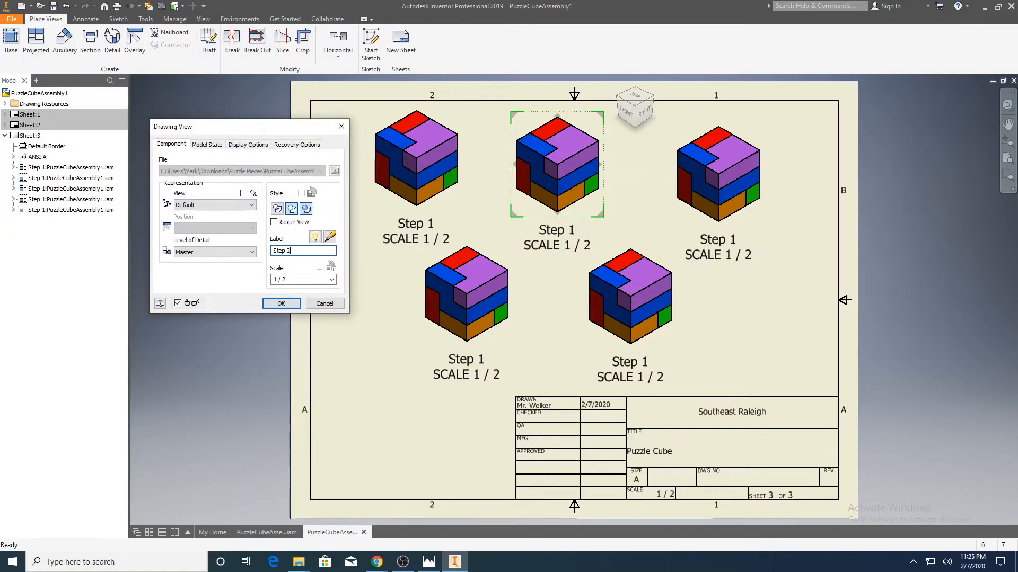
pyautogui.click(292, 306)
pyautogui.doubleClick(688, 219)
pyautogui.click(309, 252)
pyautogui.click(281, 304)
# Relabel the lower-left cube view as Step 4
pyautogui.doubleClick(431, 316)
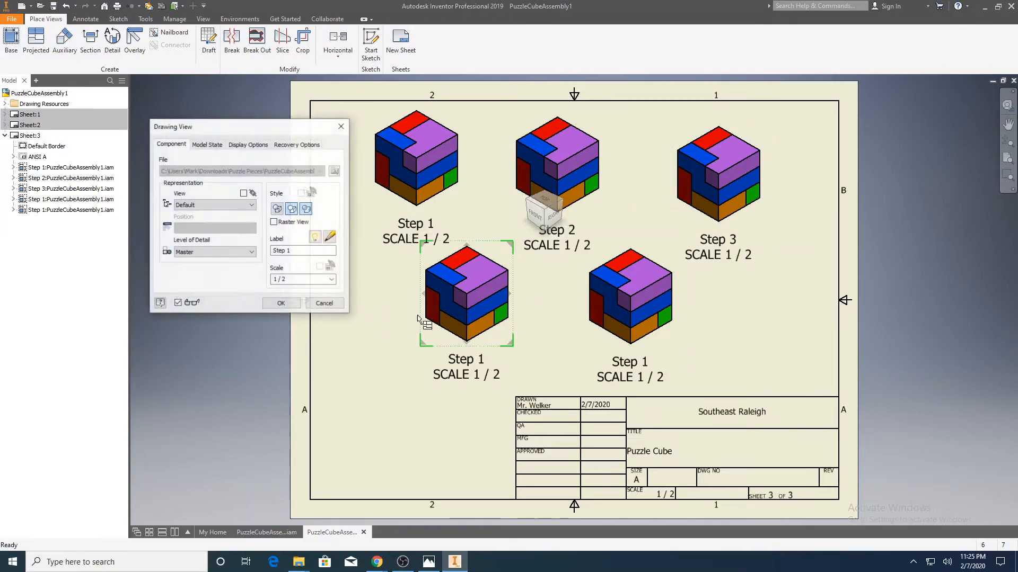
pyautogui.click(307, 251)
pyautogui.press('BackSpace')
pyautogui.write('3')
pyautogui.press('BackSpace')
pyautogui.write('4')
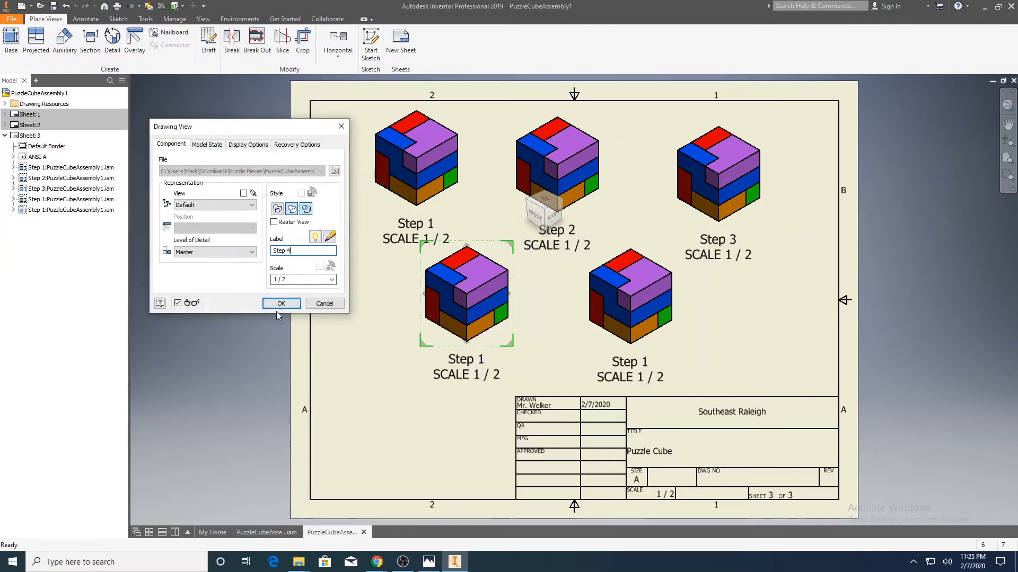
pyautogui.click(278, 304)
# Relabel the lower-right cube view as Step 5
pyautogui.click(583, 297)
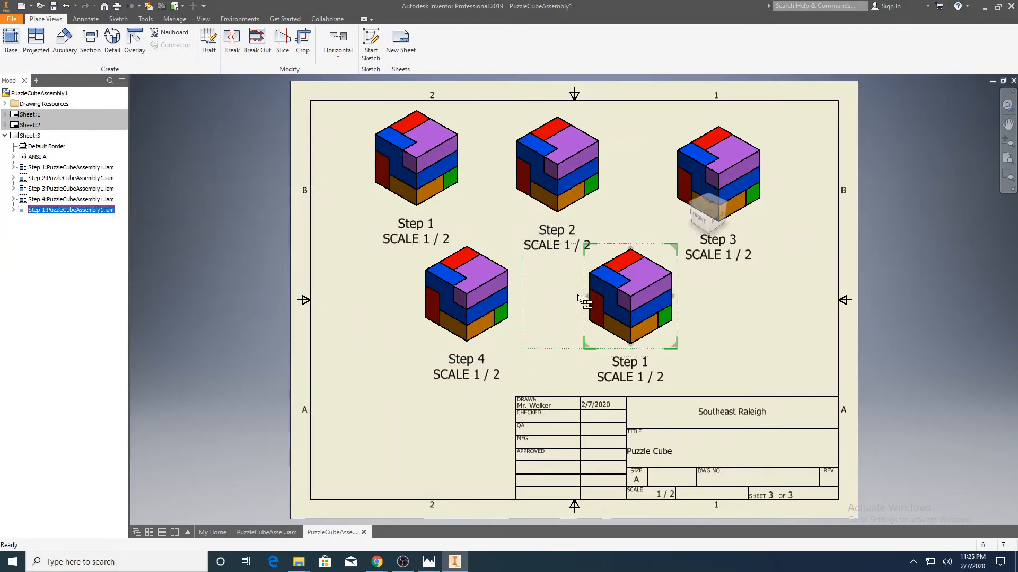
pyautogui.doubleClick(578, 298)
pyautogui.click(321, 252)
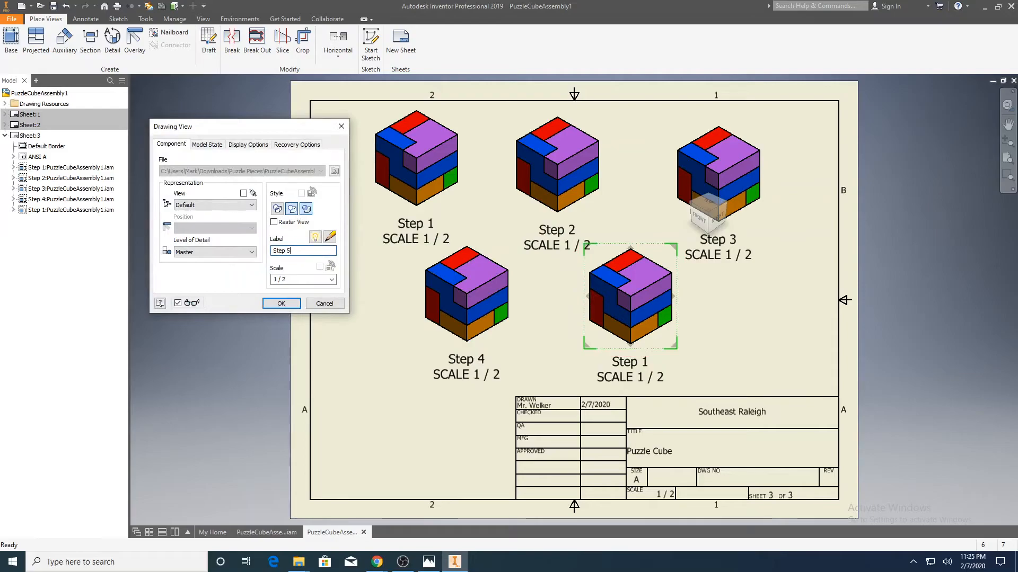
pyautogui.press('Return')
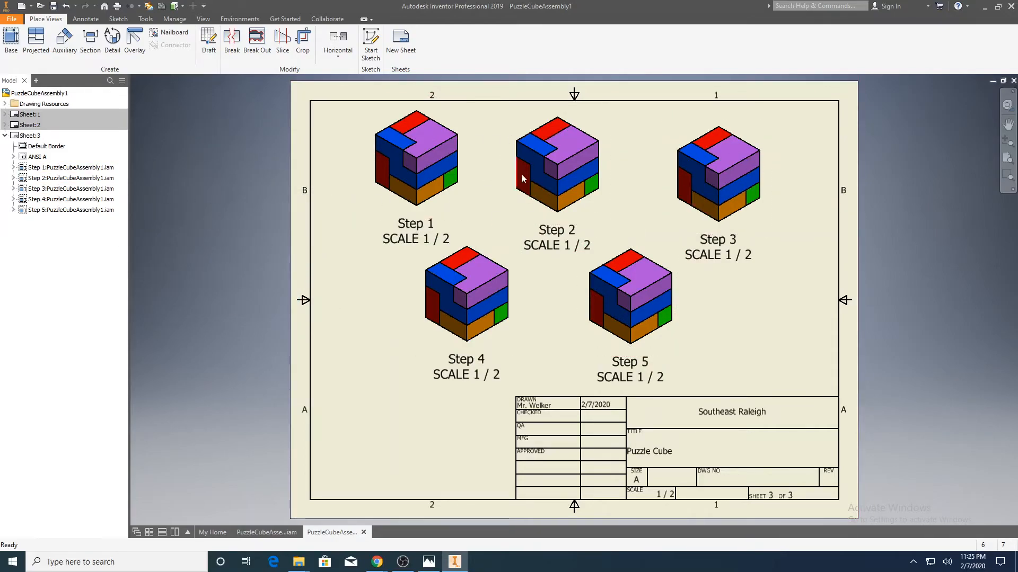
# Hide the red, orange, blue and purple puzzle pieces in the Step 1 view, keeping only the green piece
pyautogui.click(13, 167)
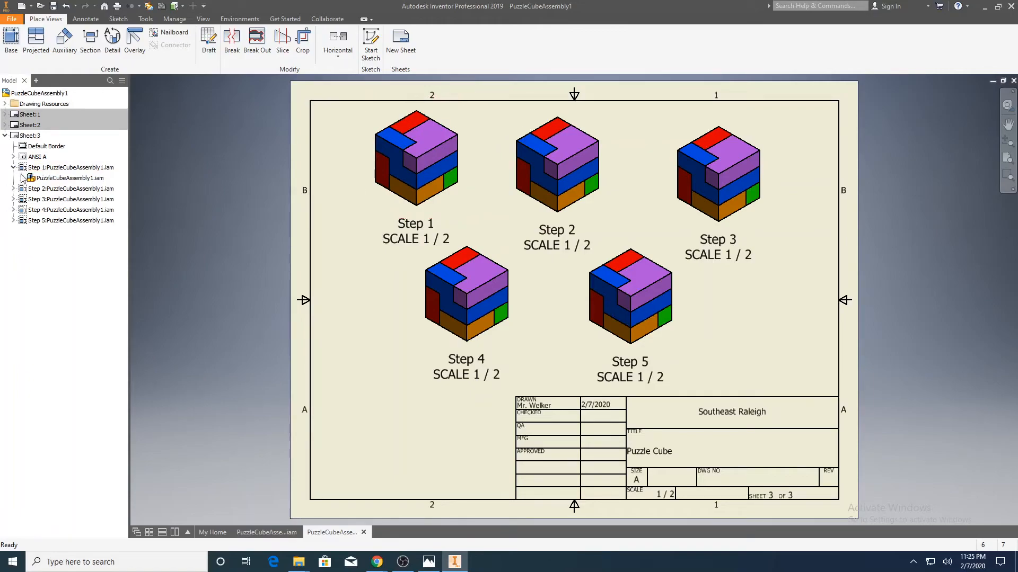
pyautogui.click(22, 178)
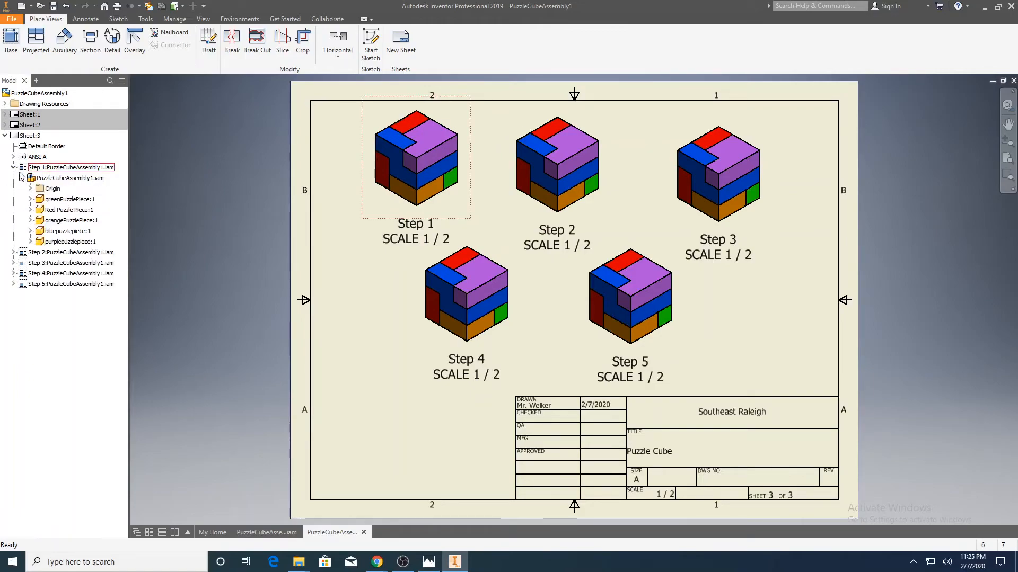
pyautogui.rightClick(42, 210)
pyautogui.click(68, 242)
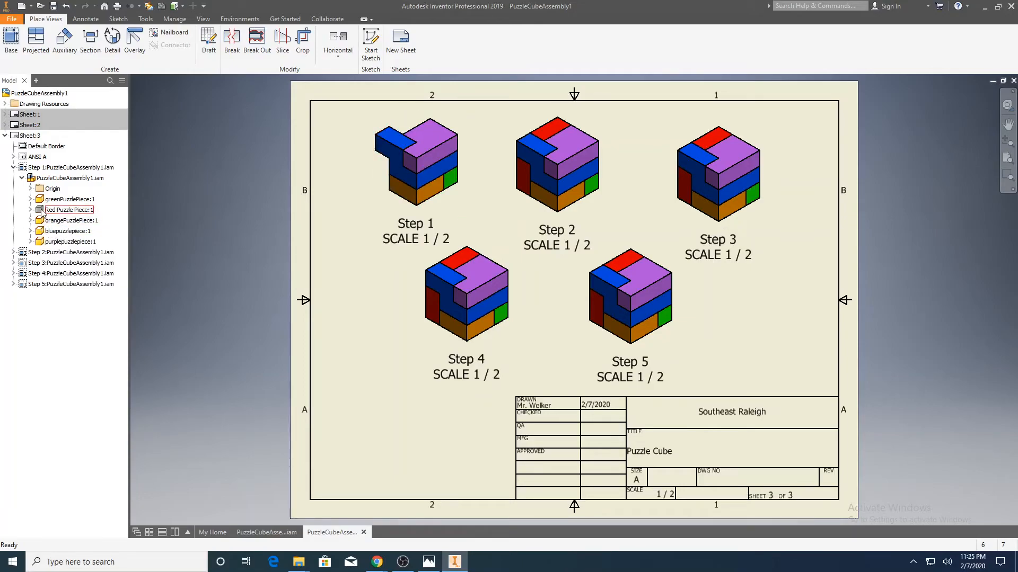
pyautogui.click(41, 218)
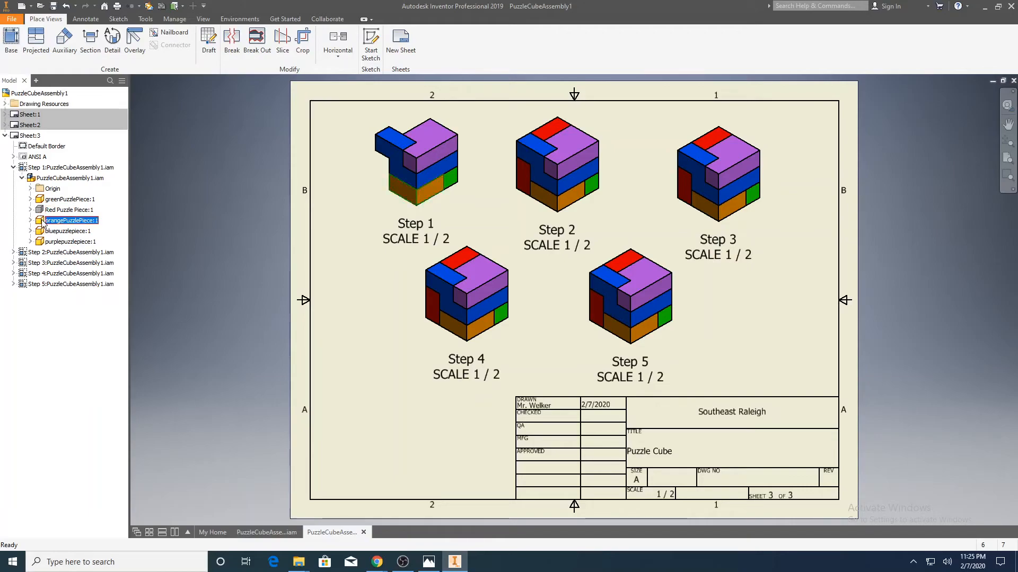
pyautogui.keyDown('shift'); pyautogui.click(41, 242); pyautogui.keyUp('shift')
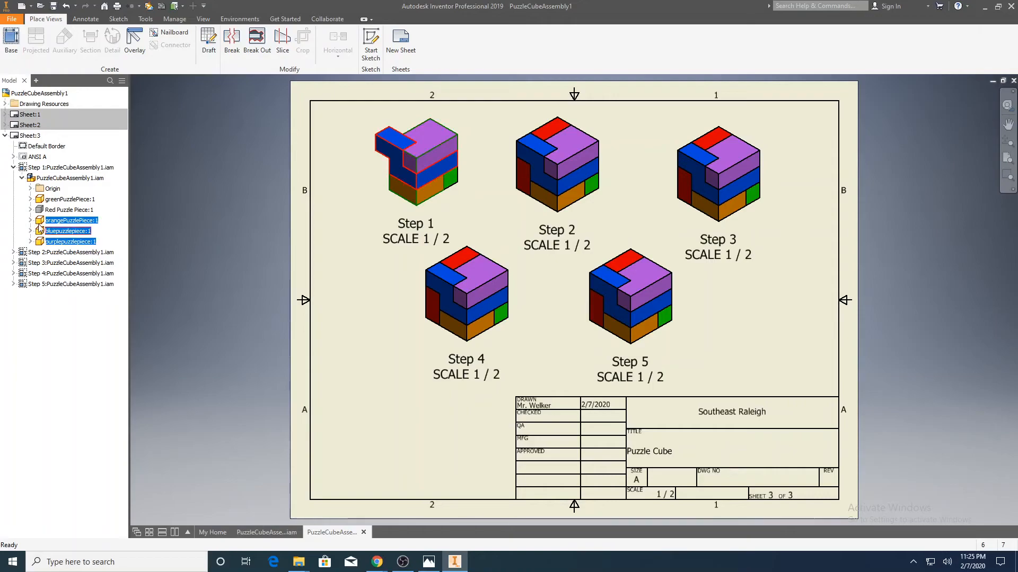
pyautogui.rightClick(40, 220)
pyautogui.click(62, 252)
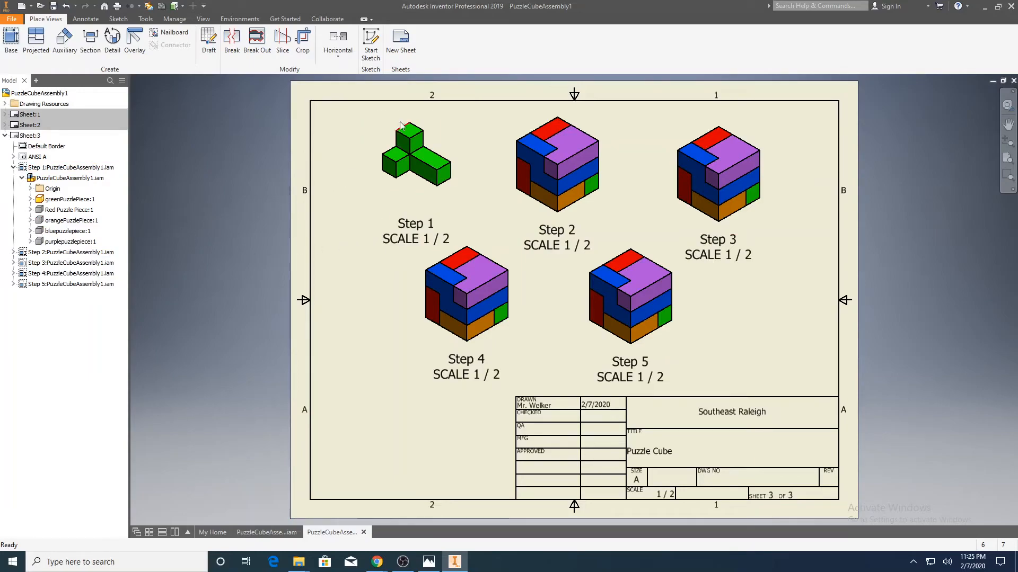
# Hide the orange, blue and purple puzzle pieces in the Step 2 view, keeping the green and red pieces
pyautogui.click(13, 252)
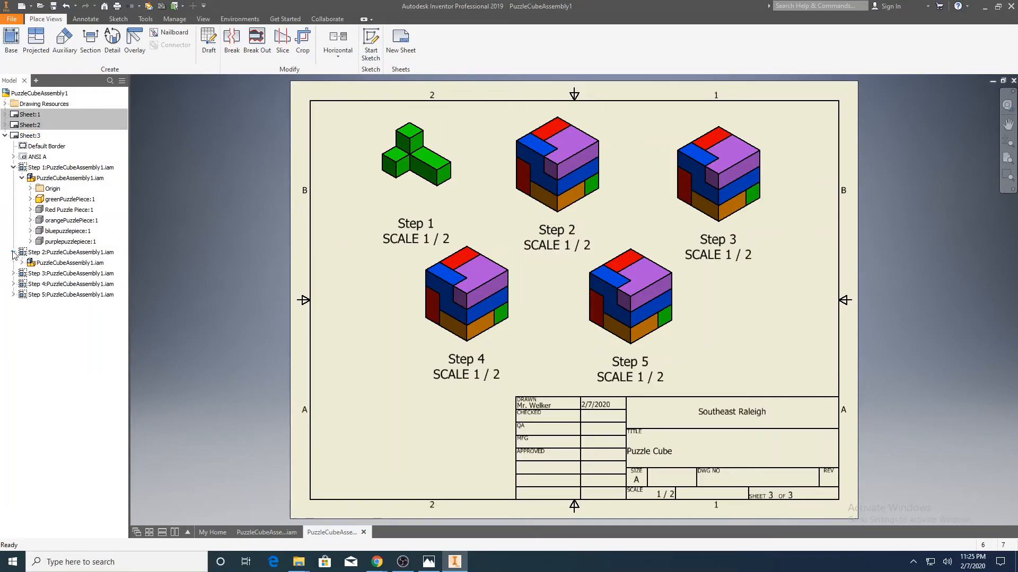
pyautogui.click(22, 263)
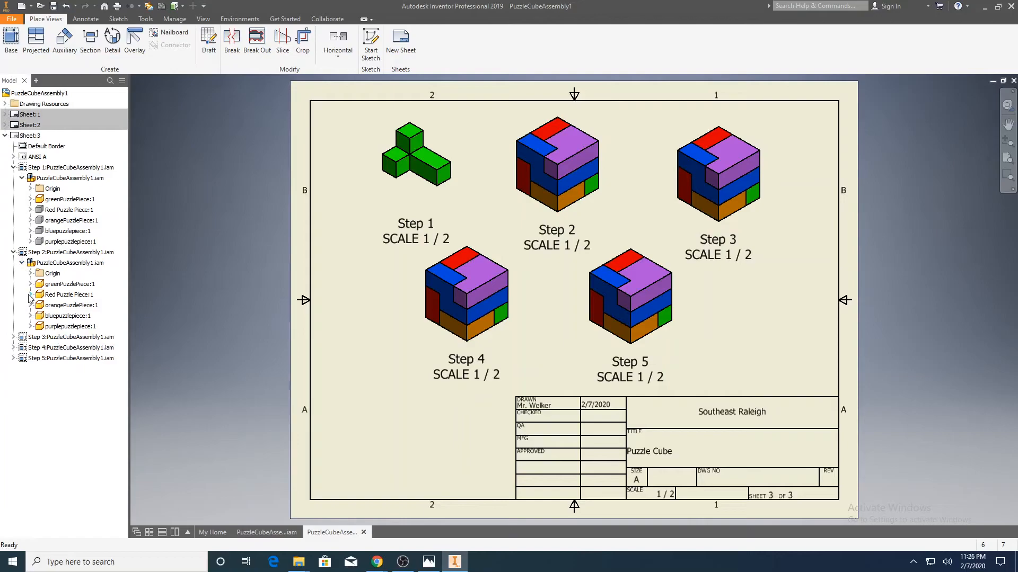
pyautogui.click(39, 306)
pyautogui.keyDown('shift'); pyautogui.click(43, 326); pyautogui.keyUp('shift')
pyautogui.rightClick(42, 324)
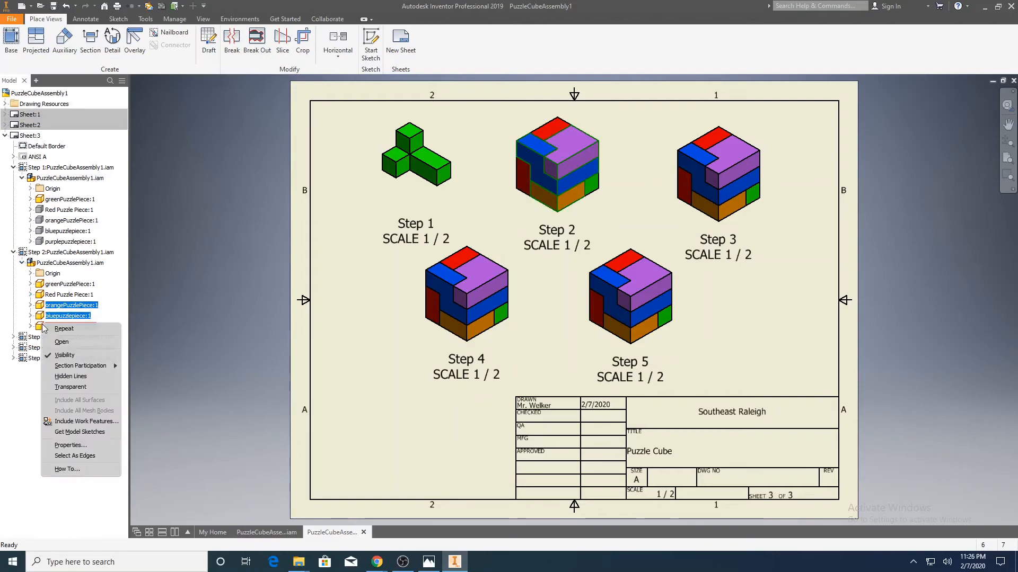
pyautogui.click(64, 355)
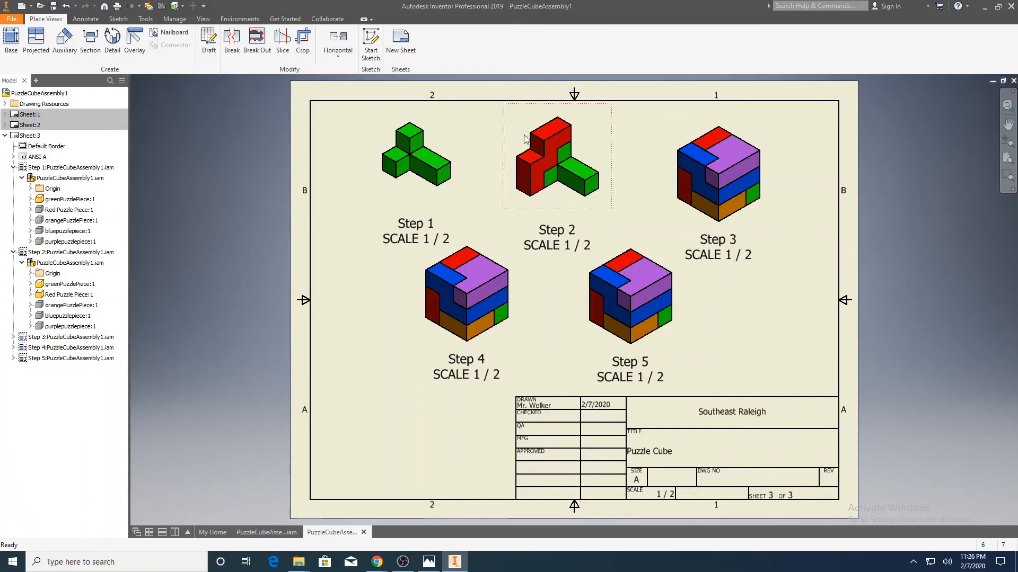
pyautogui.click(5, 135)
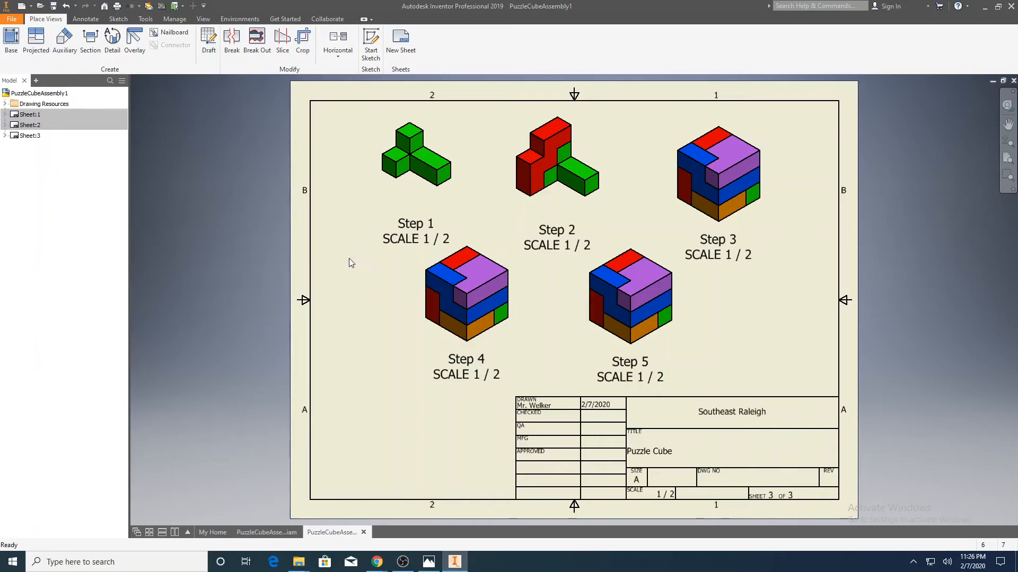
# Save the drawing as PuzzleCubeDrawing in the Puzzle Pieces folder, using the Inventor drawing (.dwg) format
pyautogui.click(53, 6)
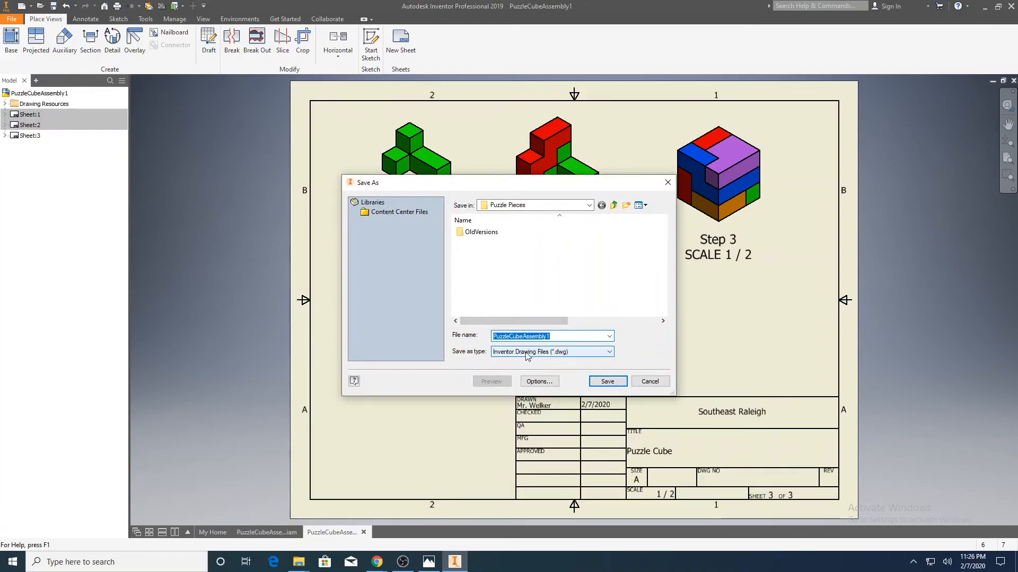
pyautogui.click(556, 337)
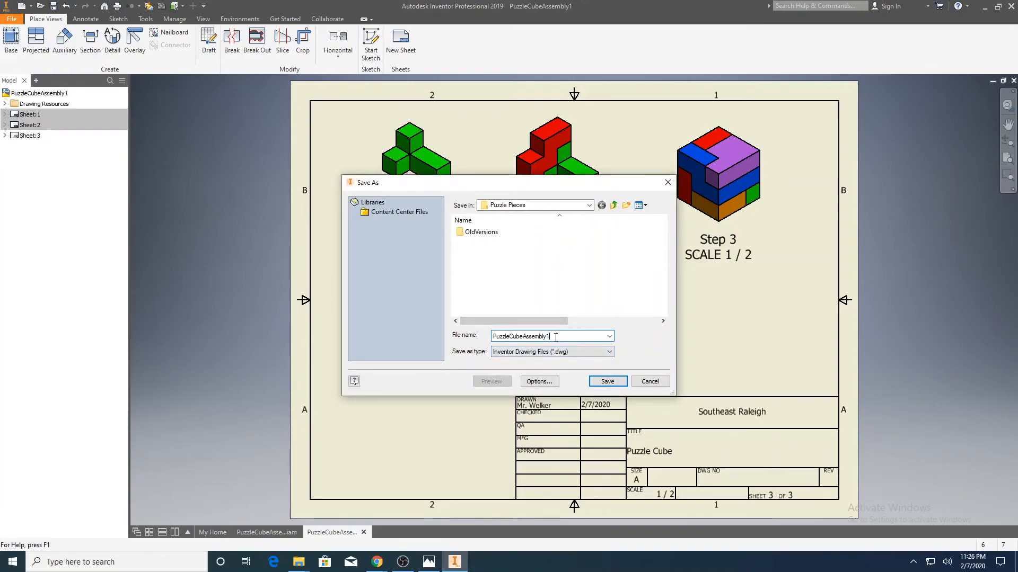
pyautogui.press('BackSpace')
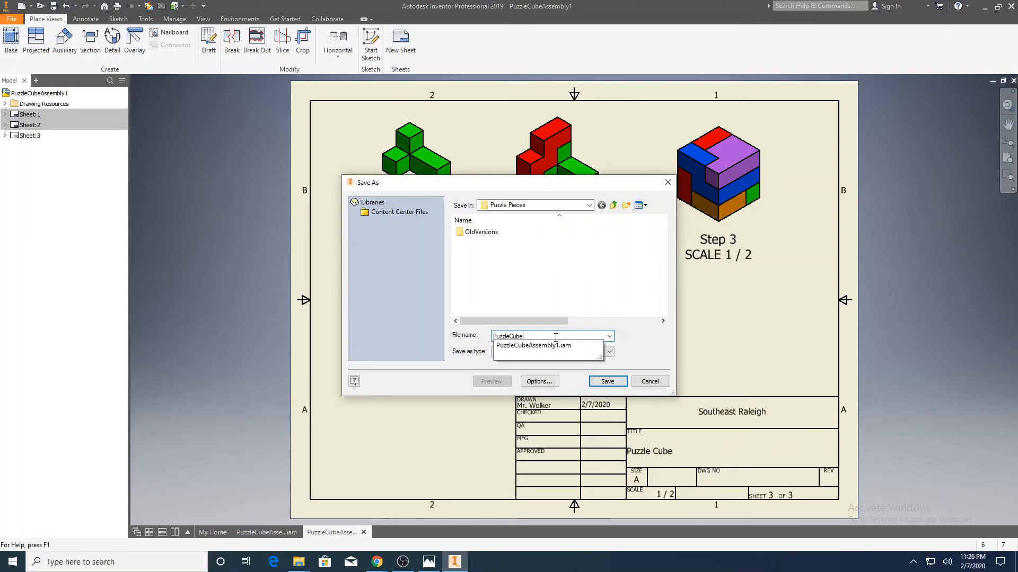
pyautogui.press('BackSpace')
pyautogui.press('BackSpace')
pyautogui.press('BackSpace')
pyautogui.press('BackSpace')
pyautogui.press('BackSpace')
pyautogui.press('BackSpace')
pyautogui.write('Drawing')
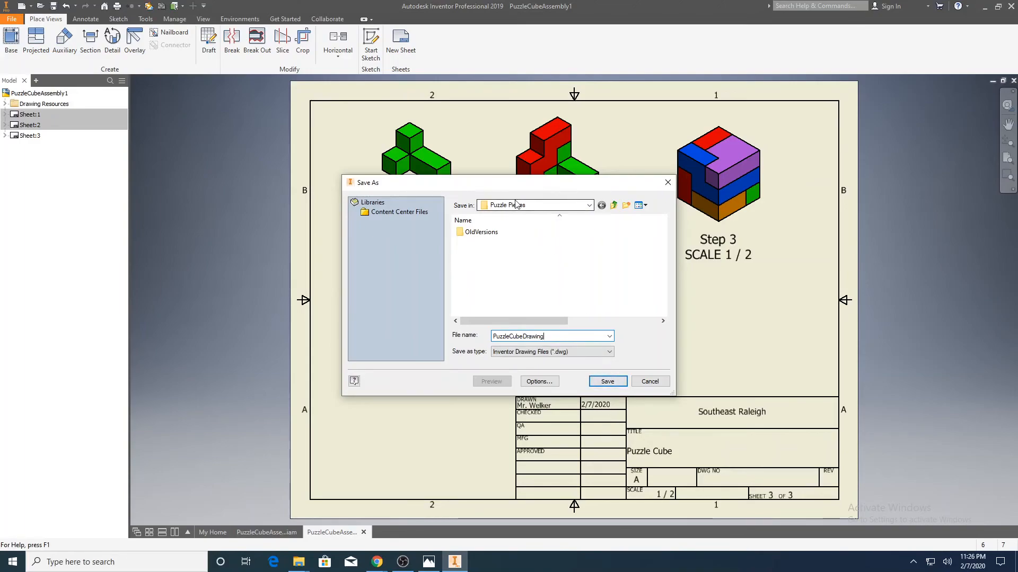
pyautogui.click(616, 382)
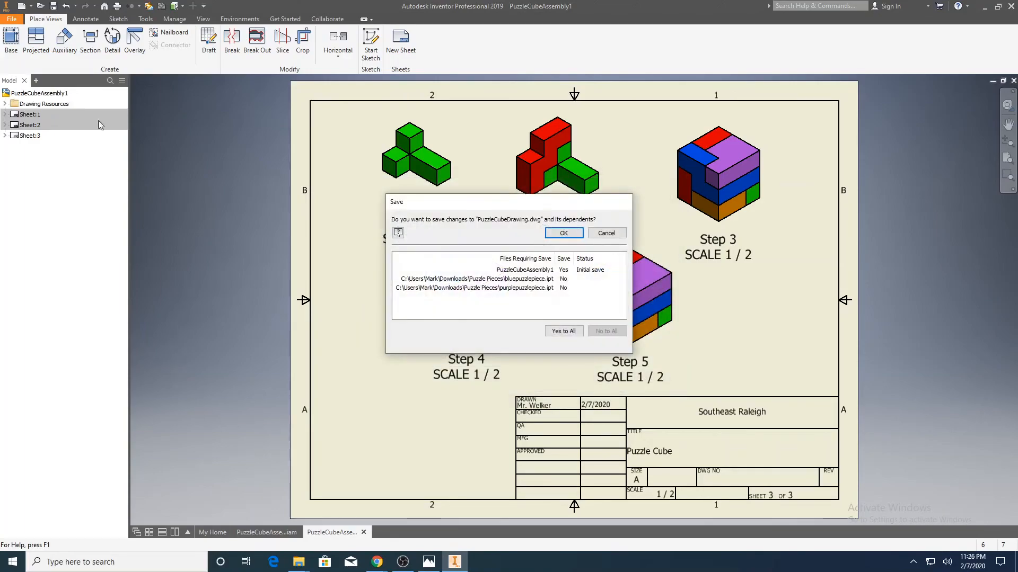
pyautogui.click(569, 235)
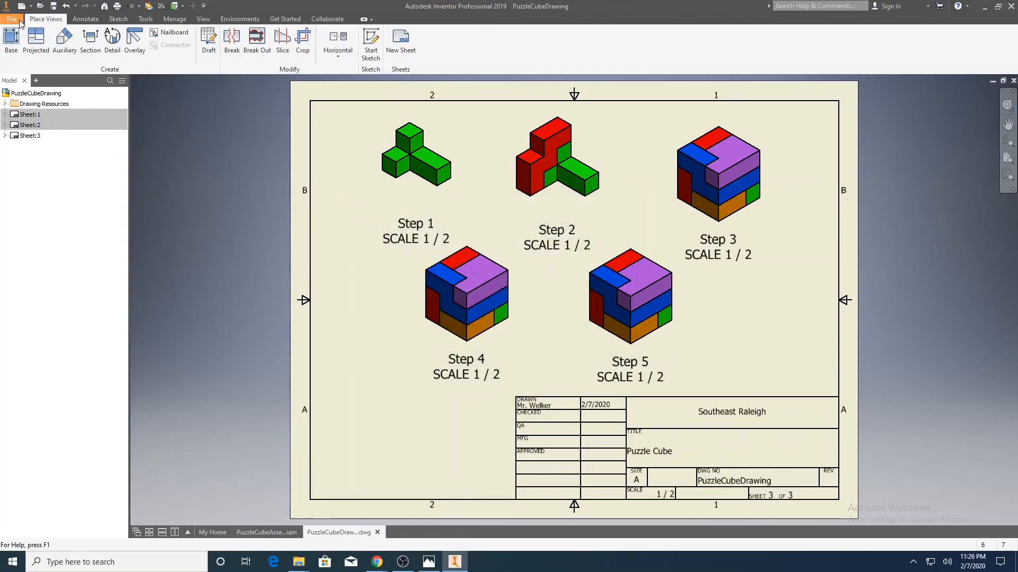
# Export all sheets of the drawing to a PDF named PuzzleCubeDrawing in the Puzzle Pieces folder
pyautogui.click(18, 22)
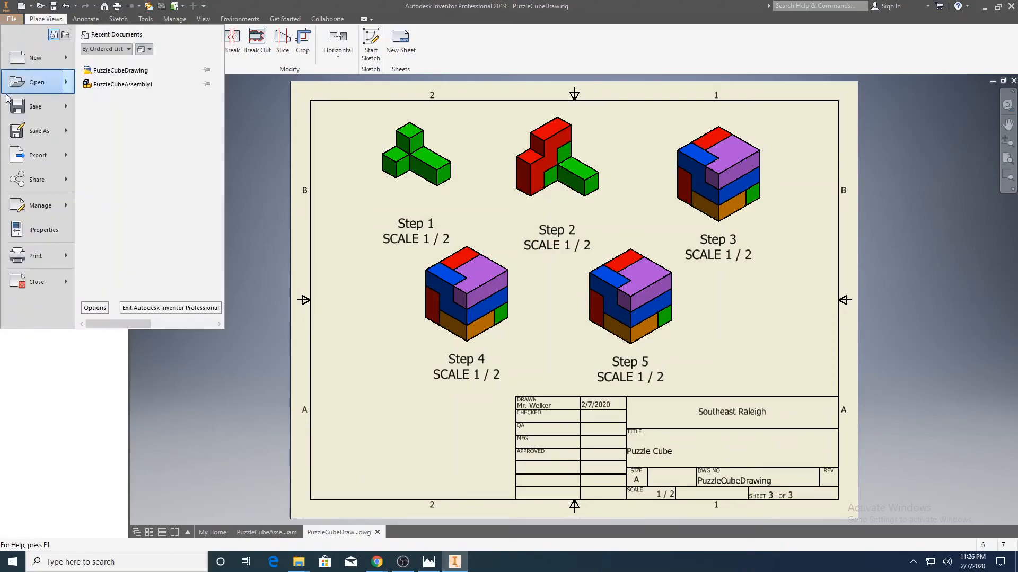
pyautogui.click(65, 159)
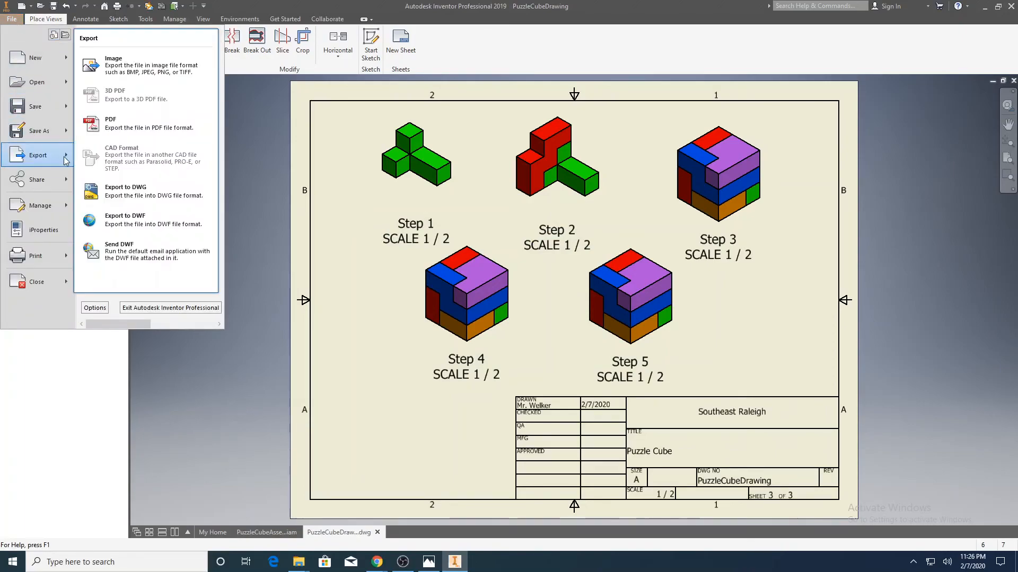
pyautogui.click(117, 128)
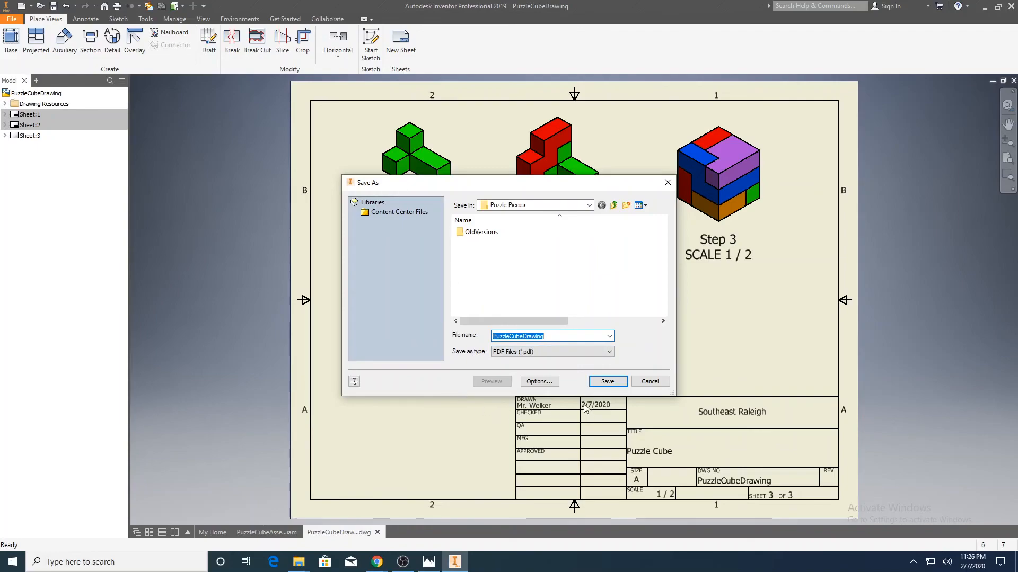
pyautogui.click(549, 381)
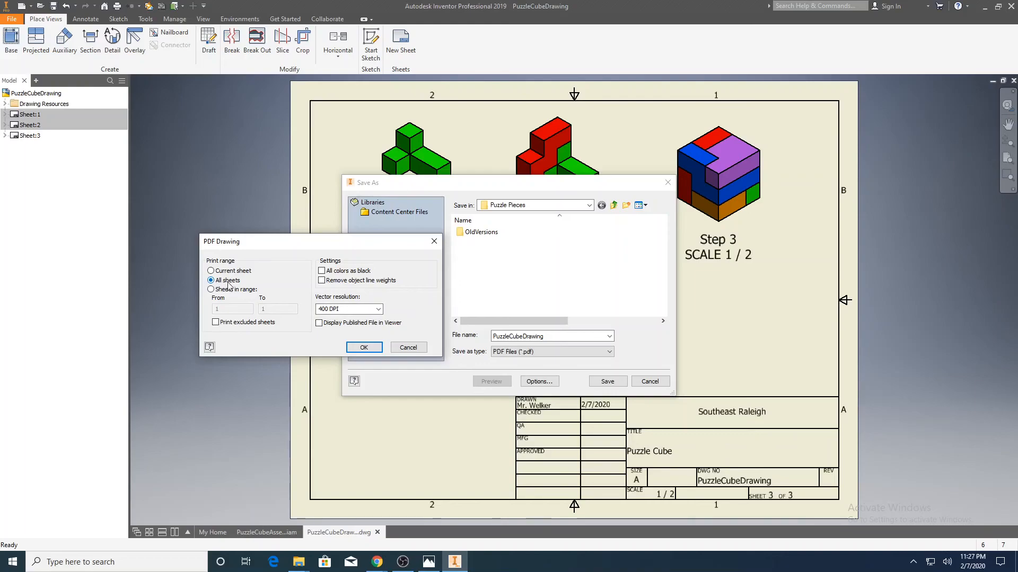
pyautogui.click(369, 349)
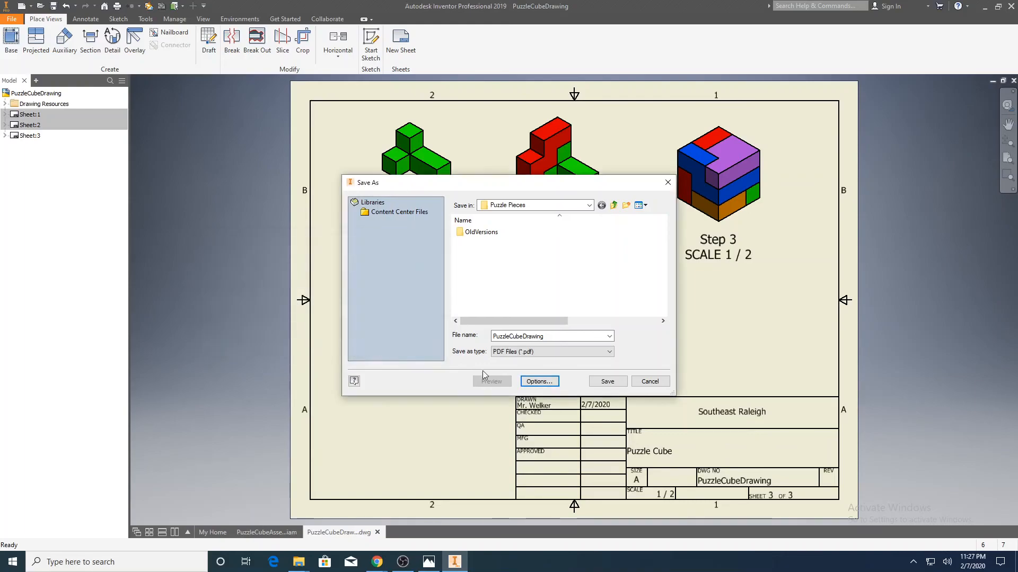
pyautogui.click(608, 382)
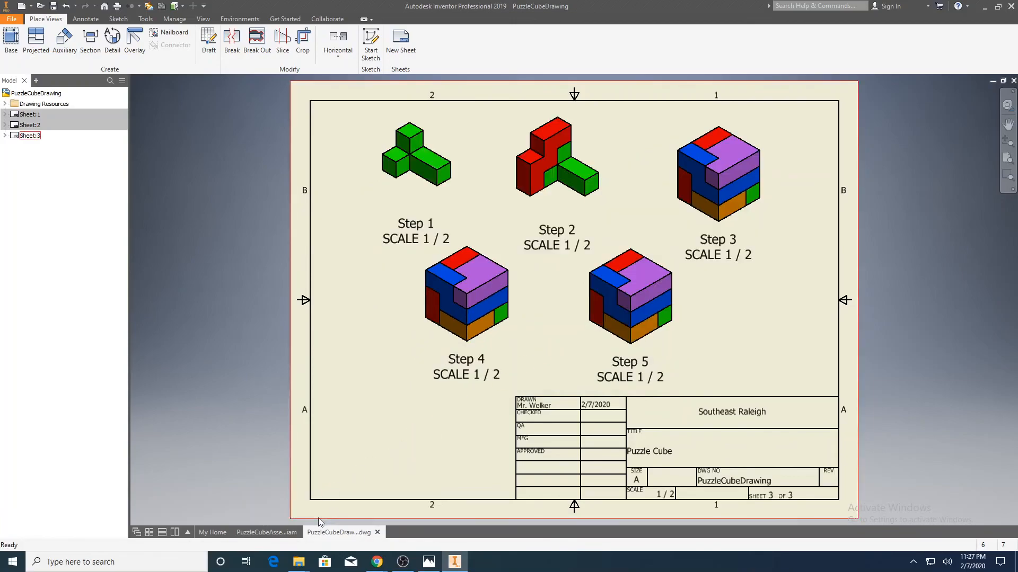
# Open the exported PuzzleCubeDrawing PDF from the Puzzle Pieces folder and review its sheets, dismissing the browser's extension and import offers
pyautogui.moveTo(300, 563)
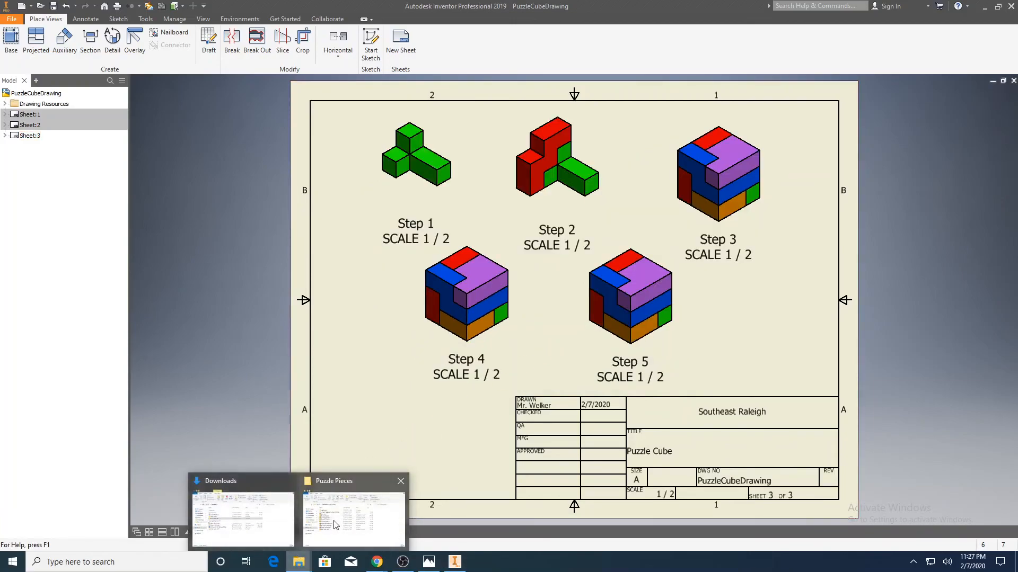
pyautogui.click(352, 514)
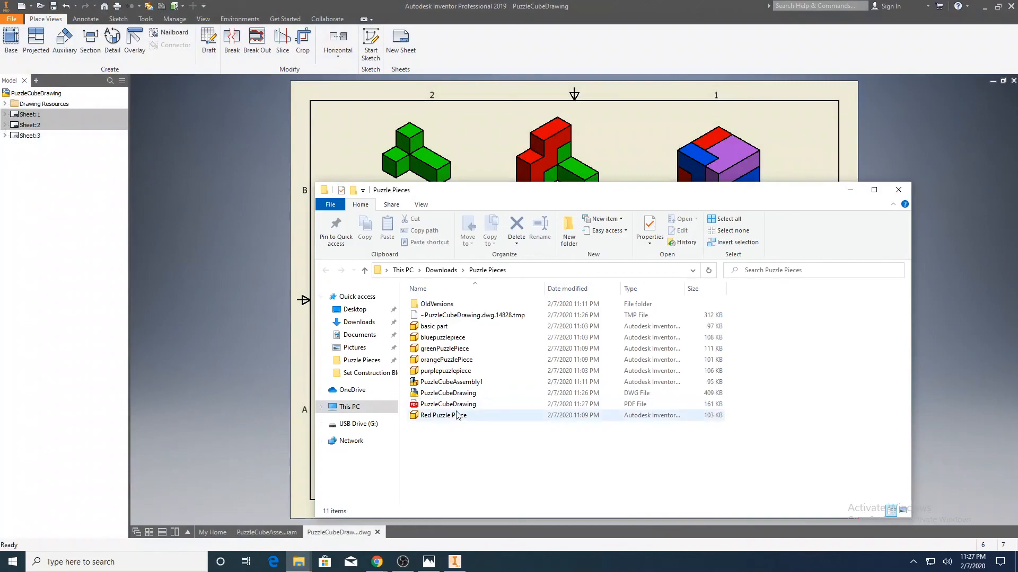
pyautogui.doubleClick(418, 405)
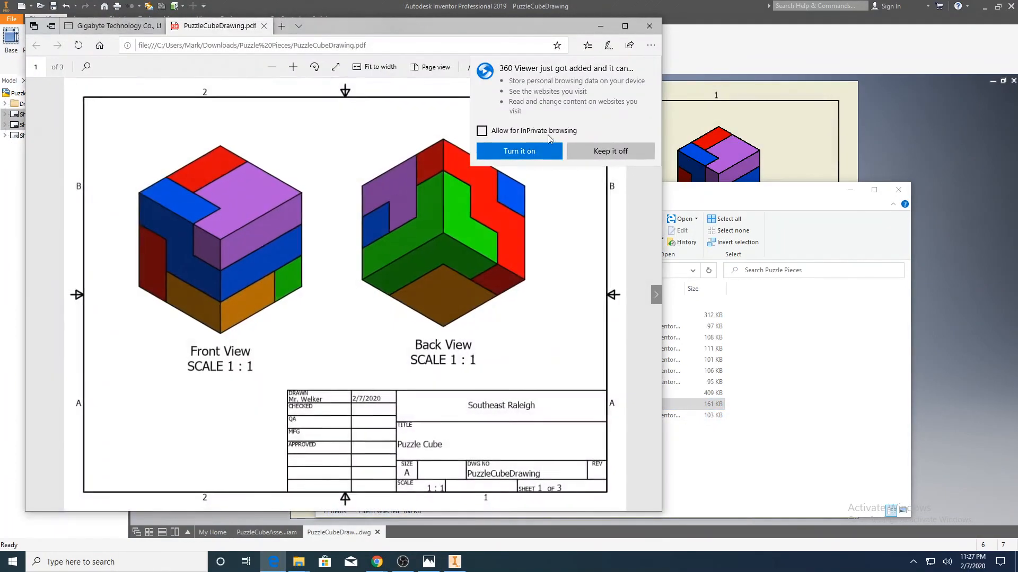
pyautogui.click(606, 152)
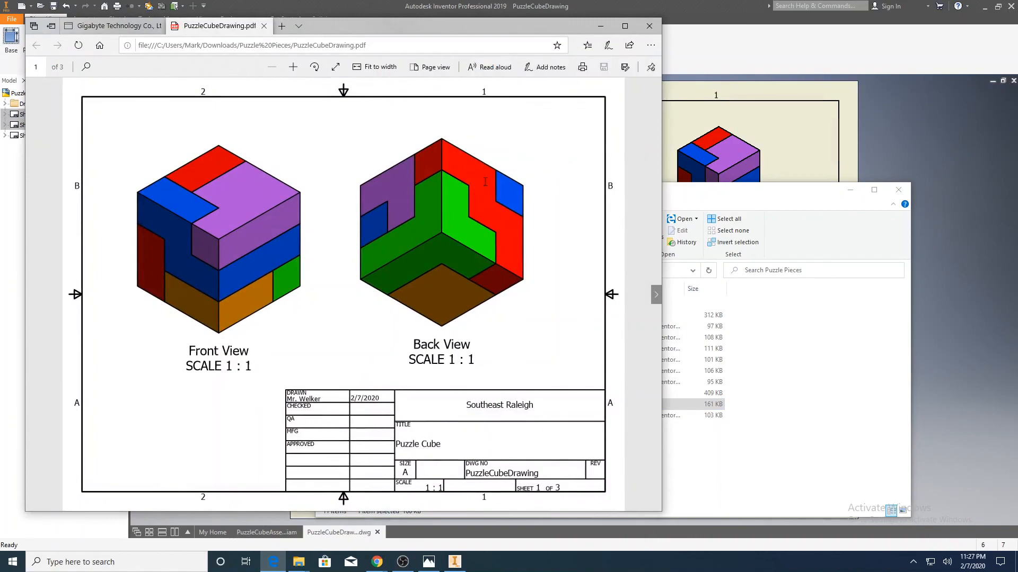
pyautogui.scroll(-2, 577, 270)
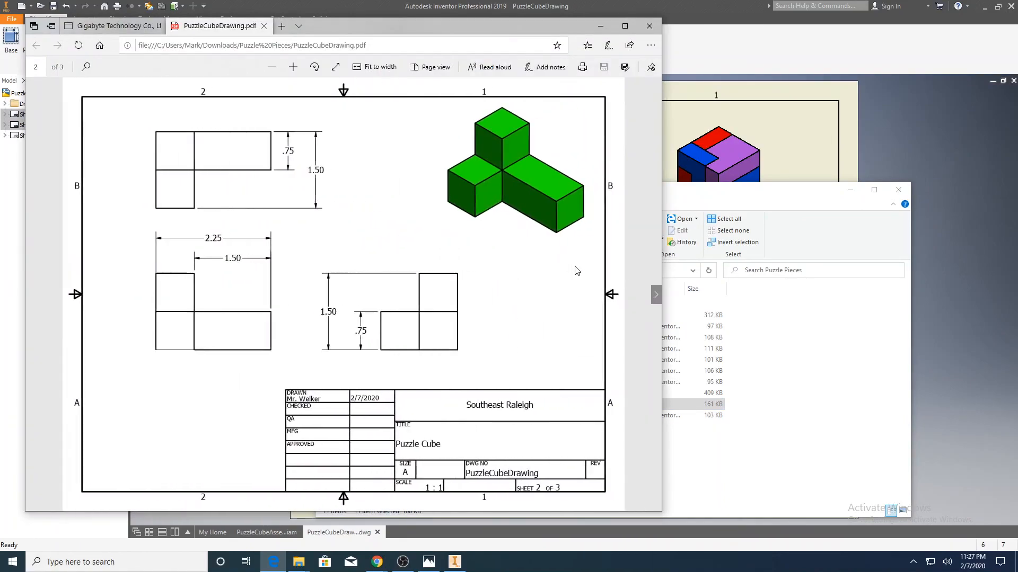
pyautogui.scroll(1, 577, 271)
pyautogui.scroll(1, 577, 271)
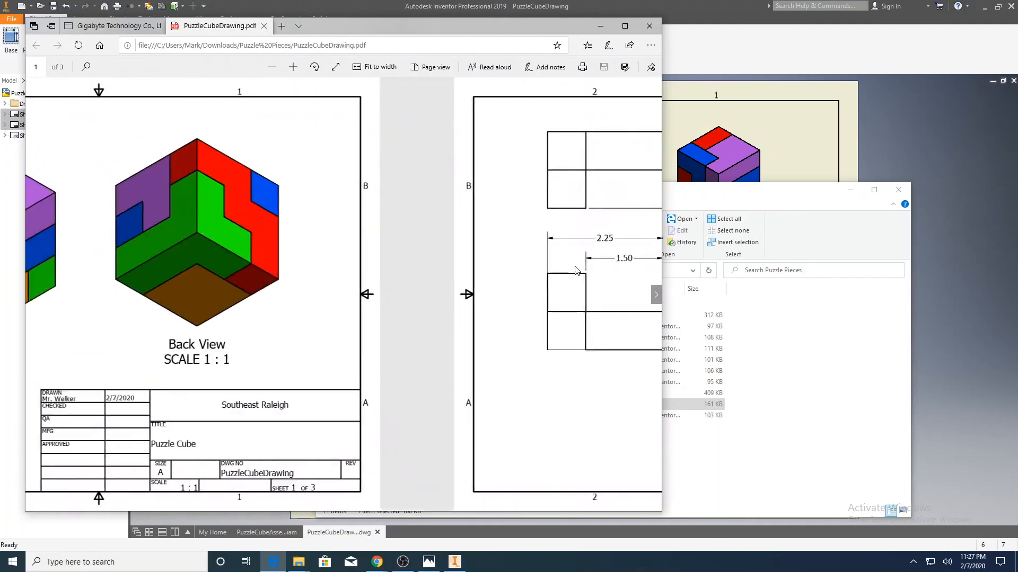
pyautogui.scroll(-2, 578, 271)
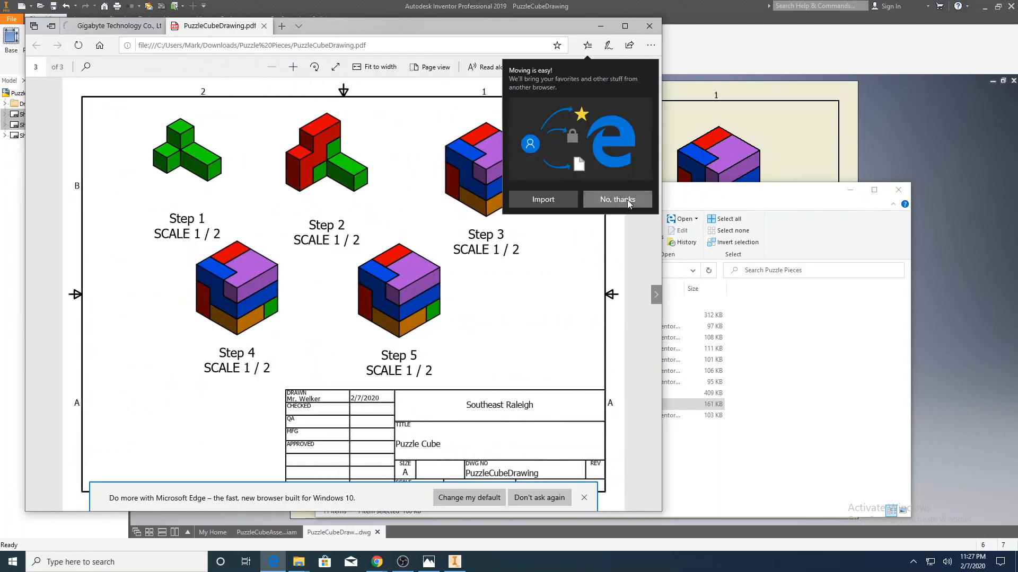
pyautogui.click(626, 199)
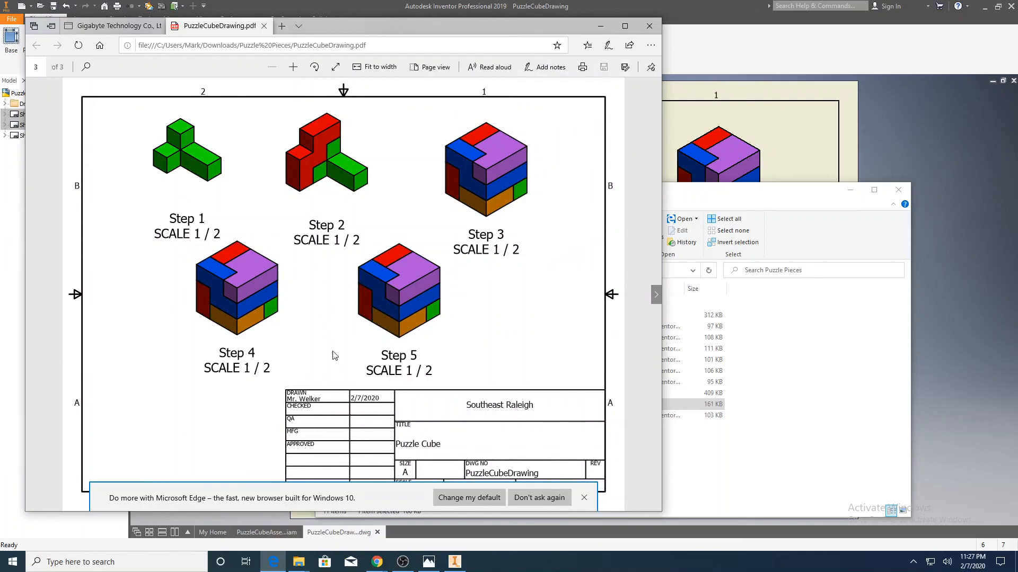